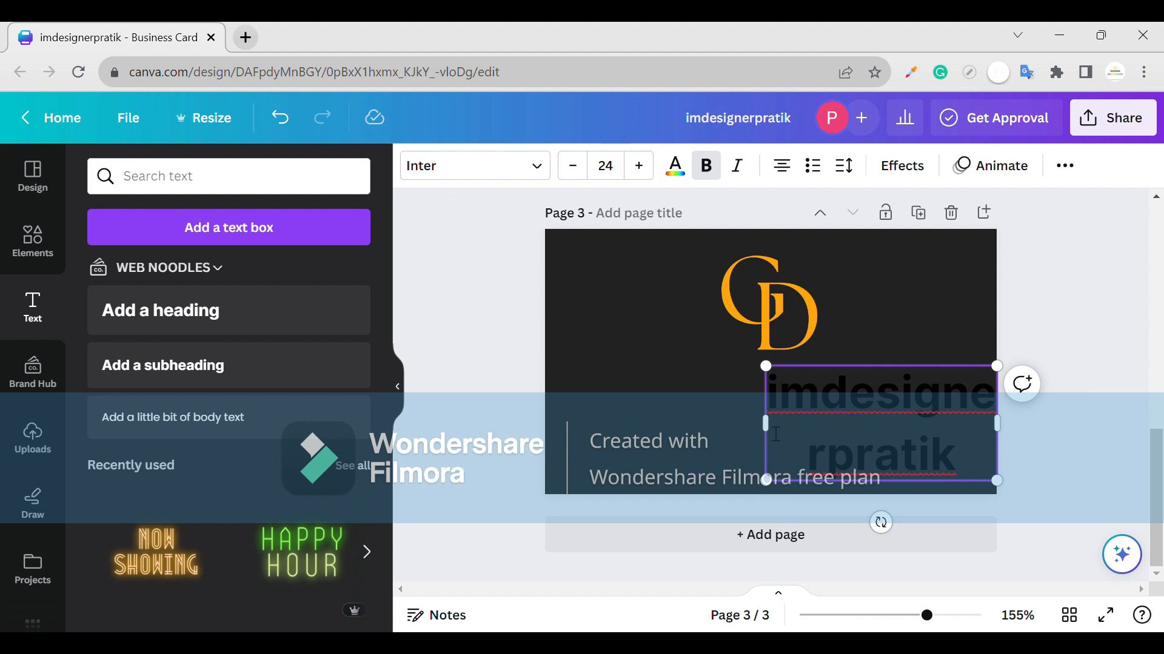
- Make the name heading uppercase Libre Franklin on one line
left_click_drag(765, 424, 545, 393)
left_click(1065, 165)
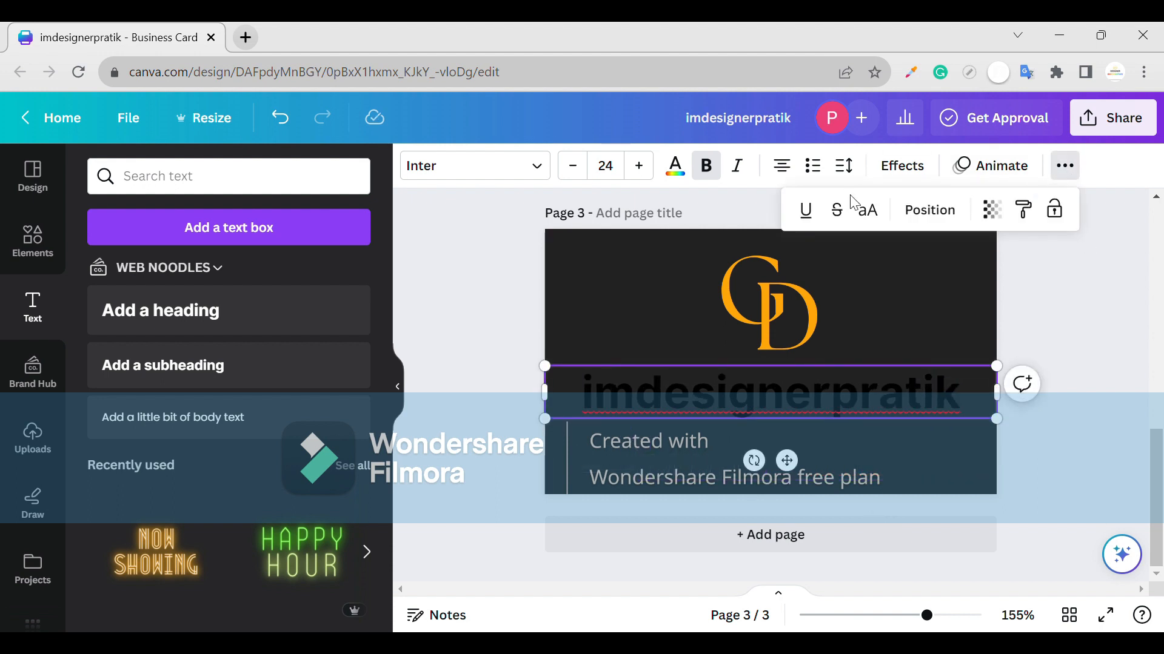
left_click(861, 209)
left_click(475, 165)
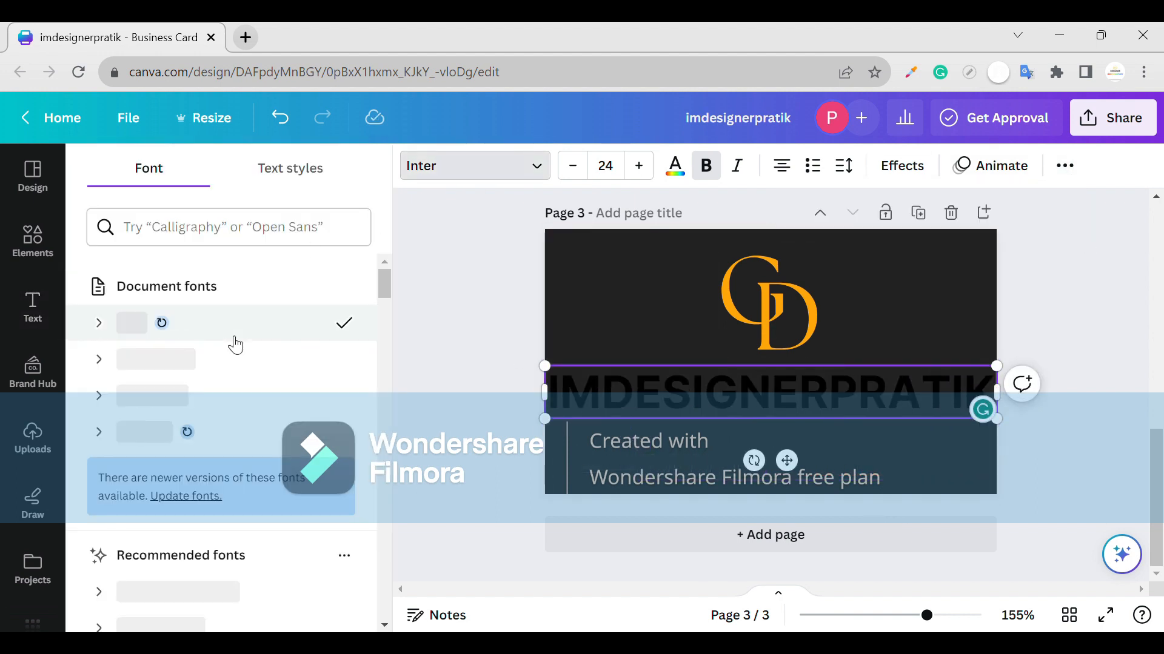
scroll(280, 548, "down", 3)
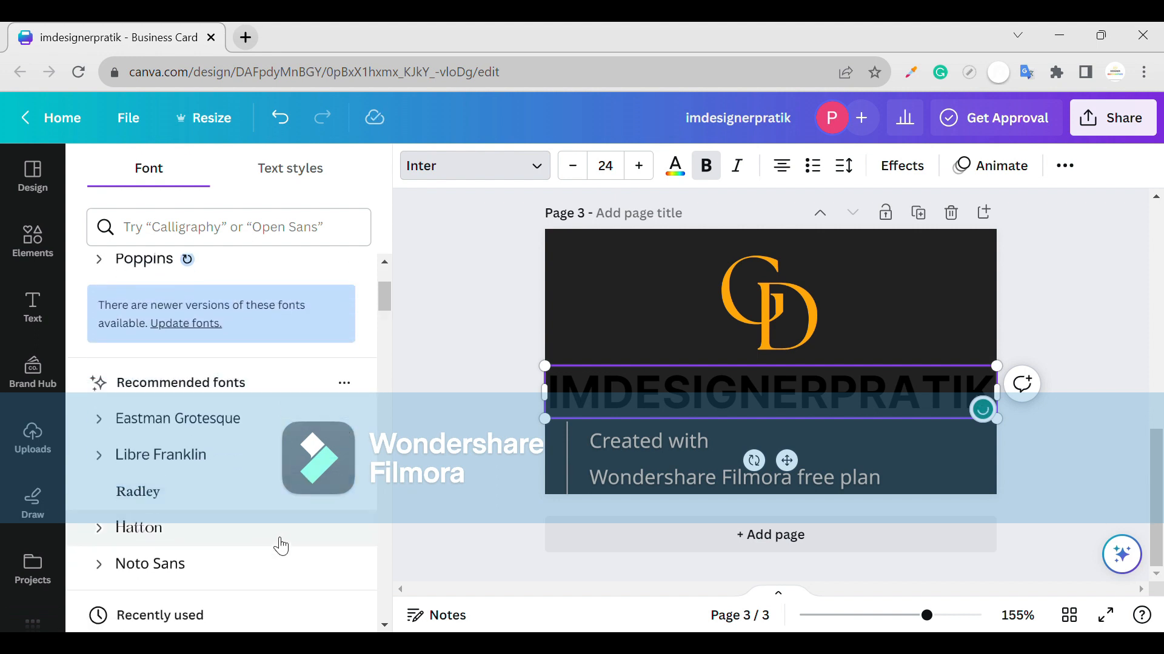
left_click(280, 454)
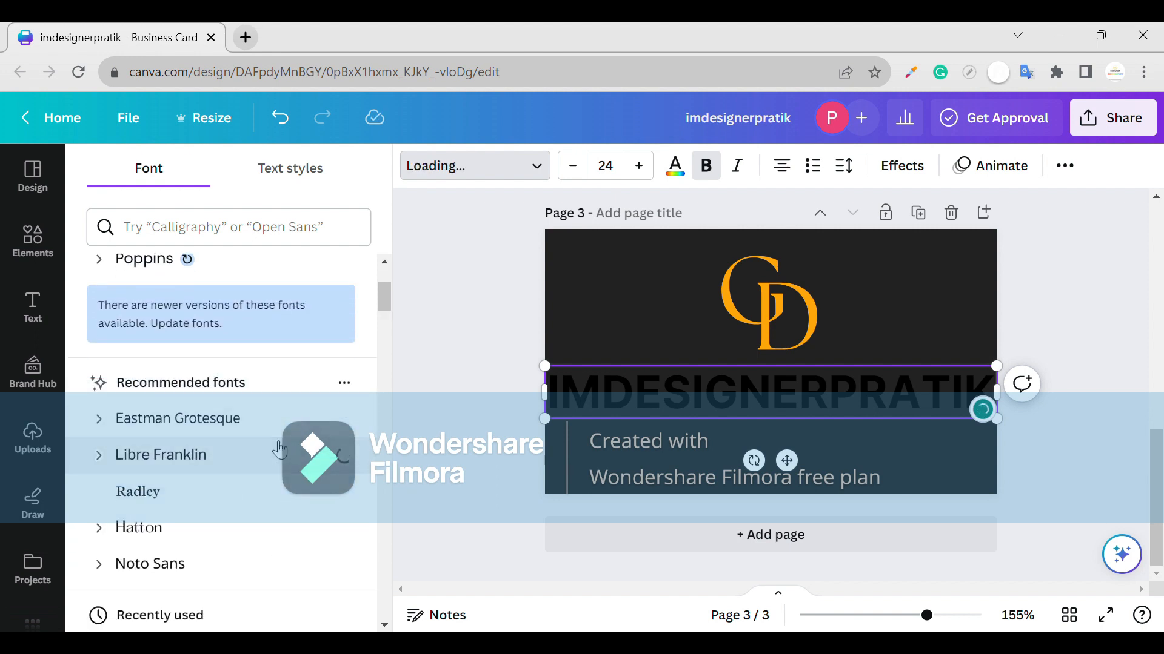
- Scale the name to 15.2, centre it under the logo in white, and add a subheading box below
left_click_drag(546, 428, 501, 424)
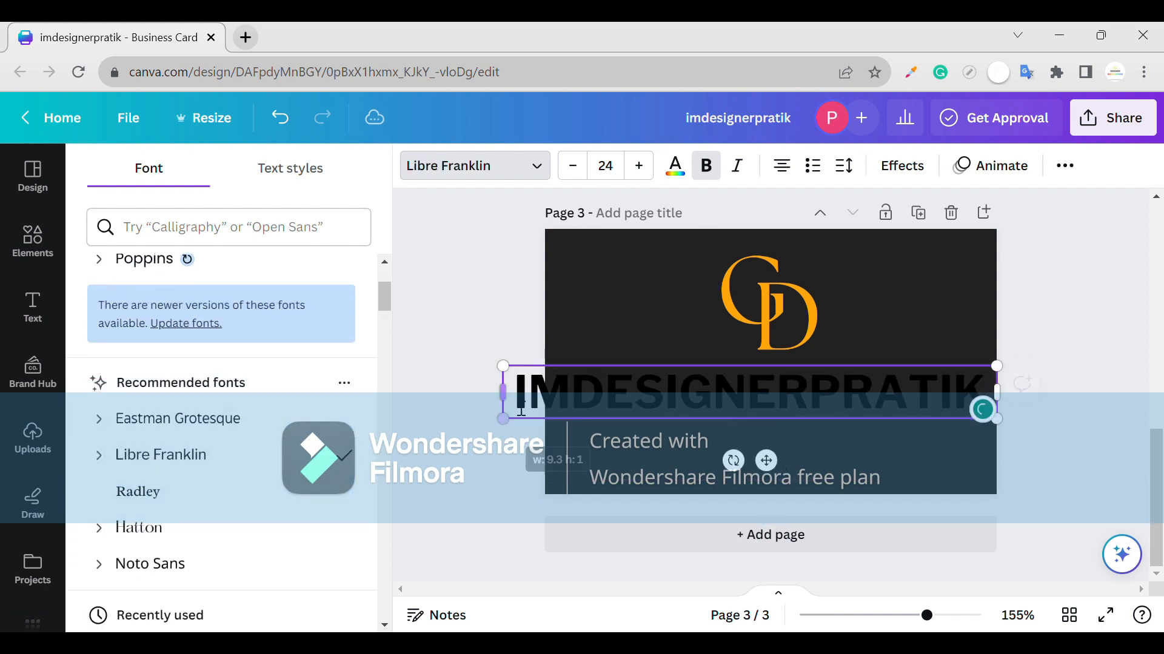
left_click_drag(506, 369, 701, 400)
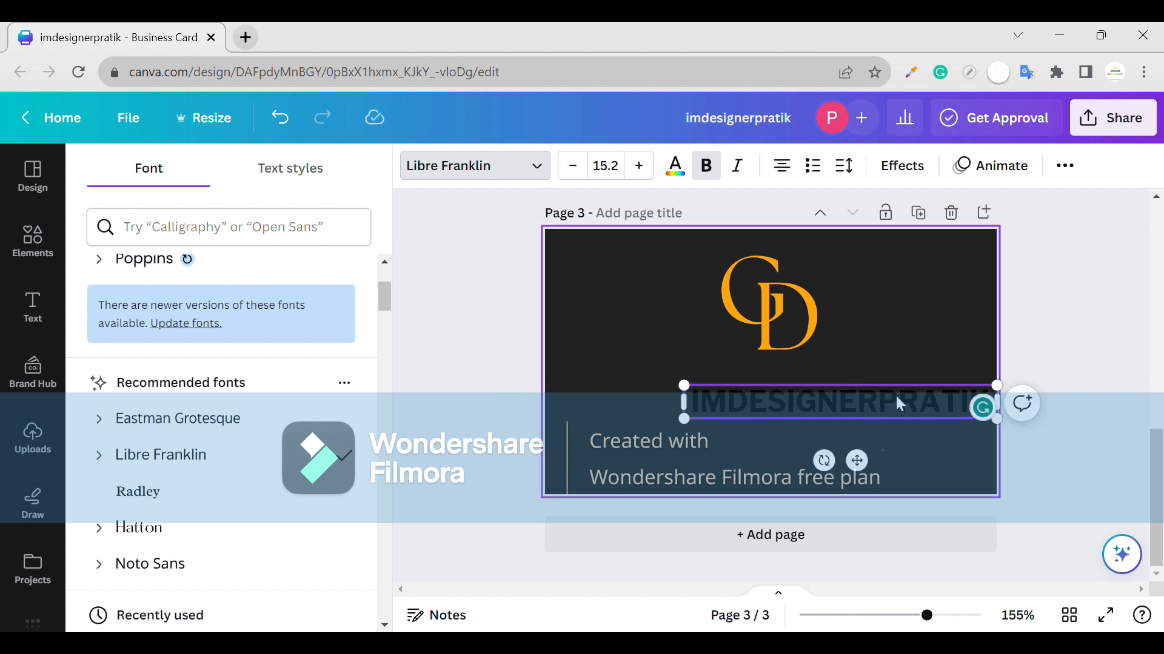
left_click_drag(906, 408, 836, 384)
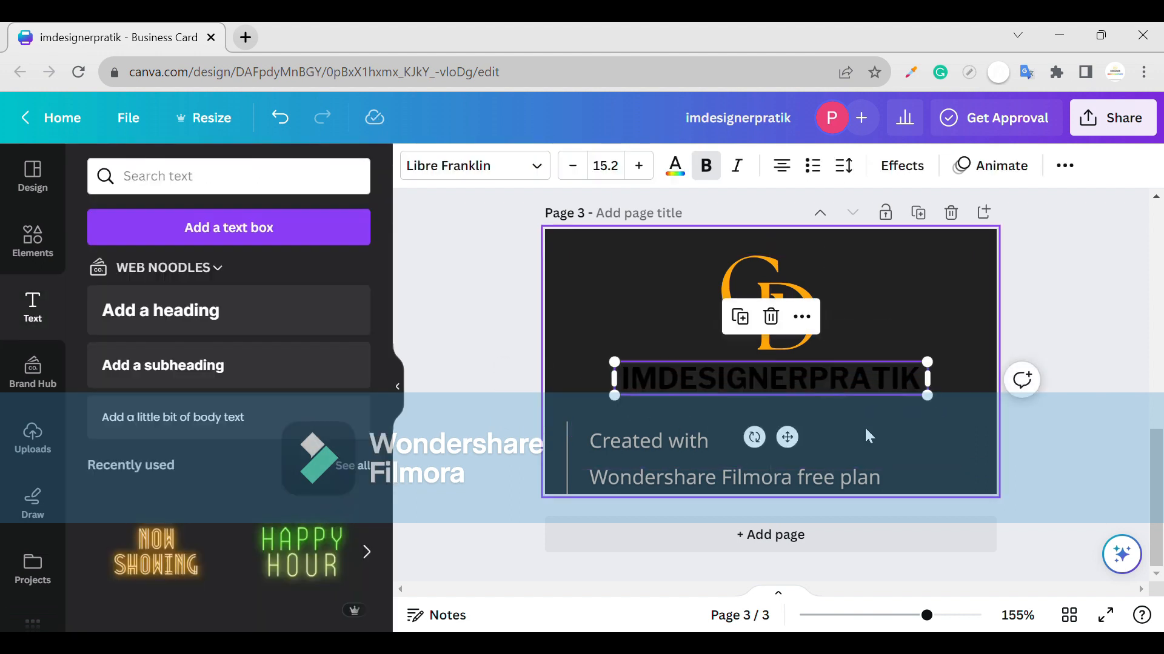
left_click(676, 163)
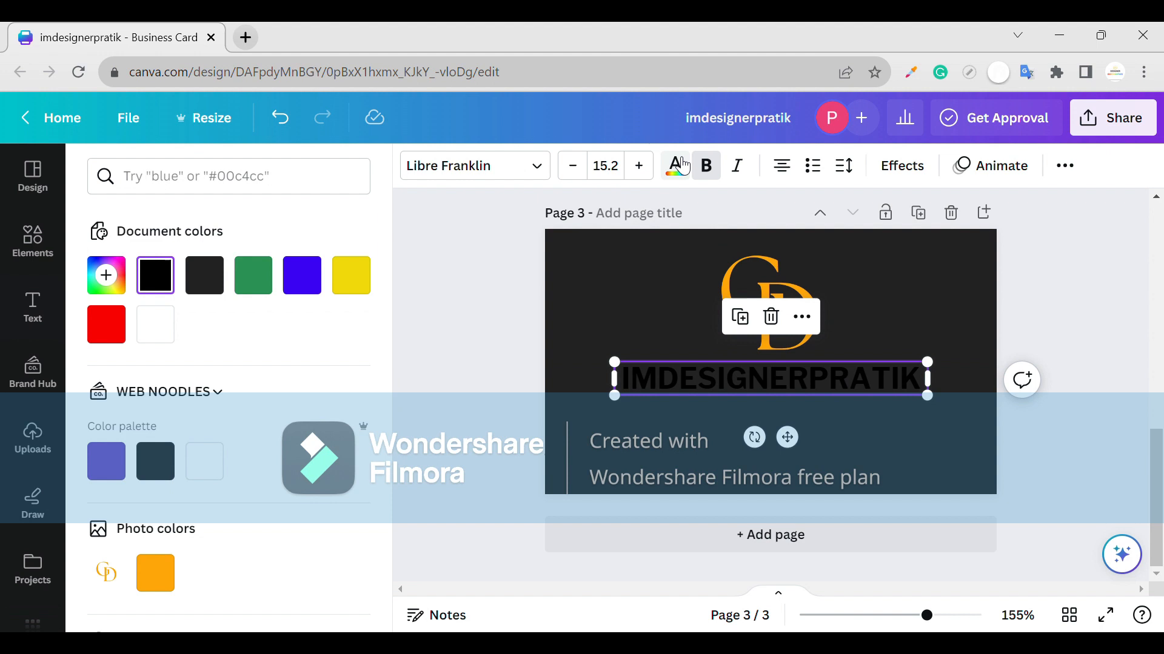
left_click(153, 322)
key("Escape")
left_click_drag(102, 344, 768, 443)
- Type 'graphic zone' as the subheading, centre it under the name at size 10
type("graphic")
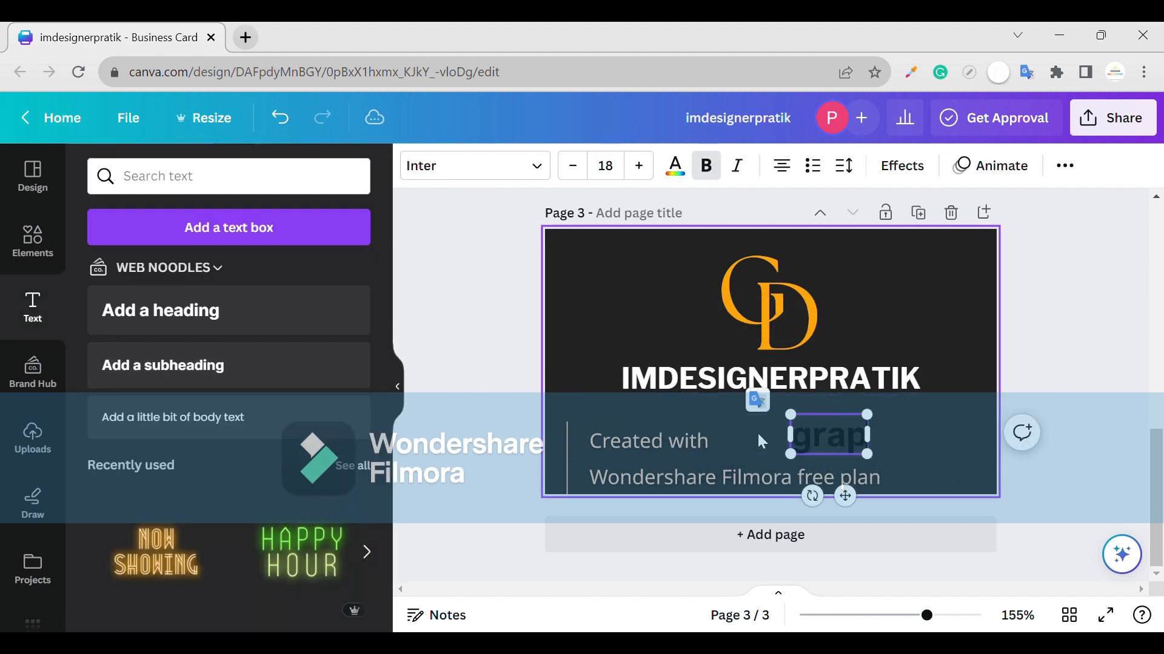
type(" zone")
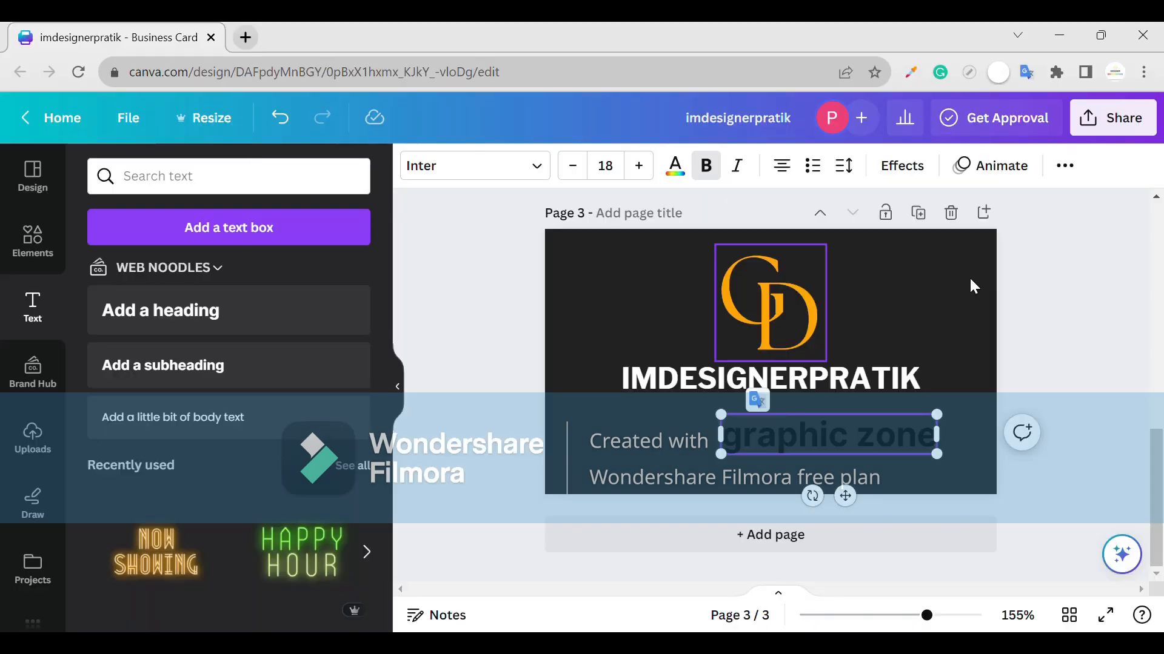
left_click(1074, 374)
left_click_drag(933, 439, 874, 435)
double_click(907, 452)
left_click(769, 460)
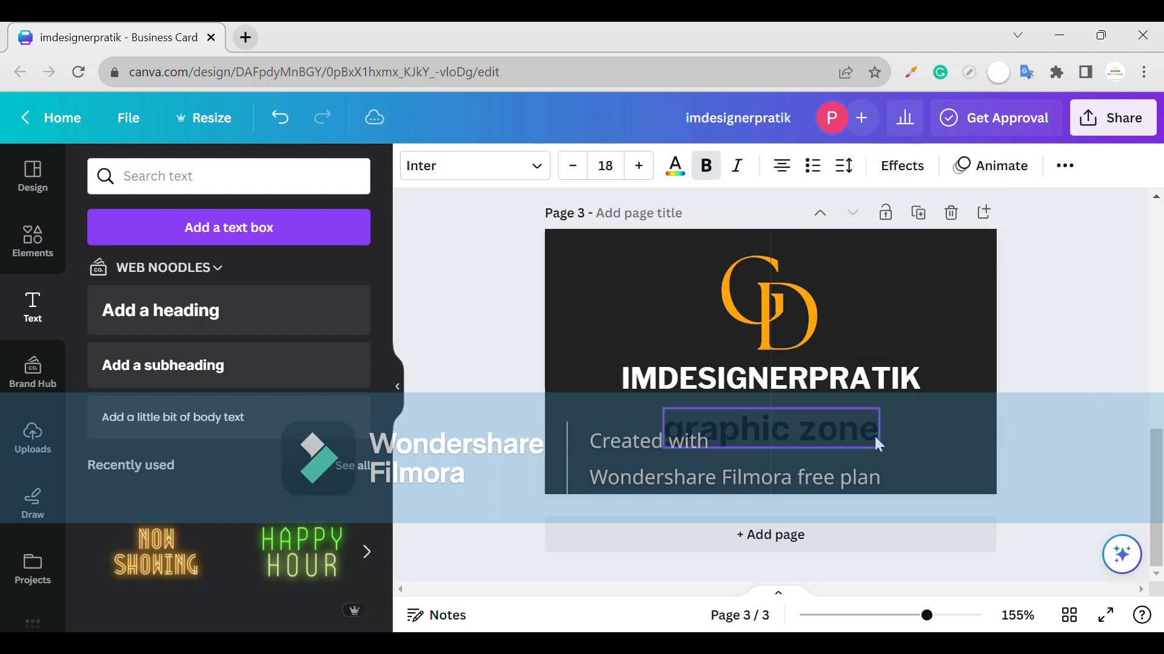
left_click(580, 166)
left_click(581, 166)
left_click(581, 166)
left_click(585, 169)
left_click(586, 169)
left_click(586, 169)
left_click(585, 169)
left_click(585, 169)
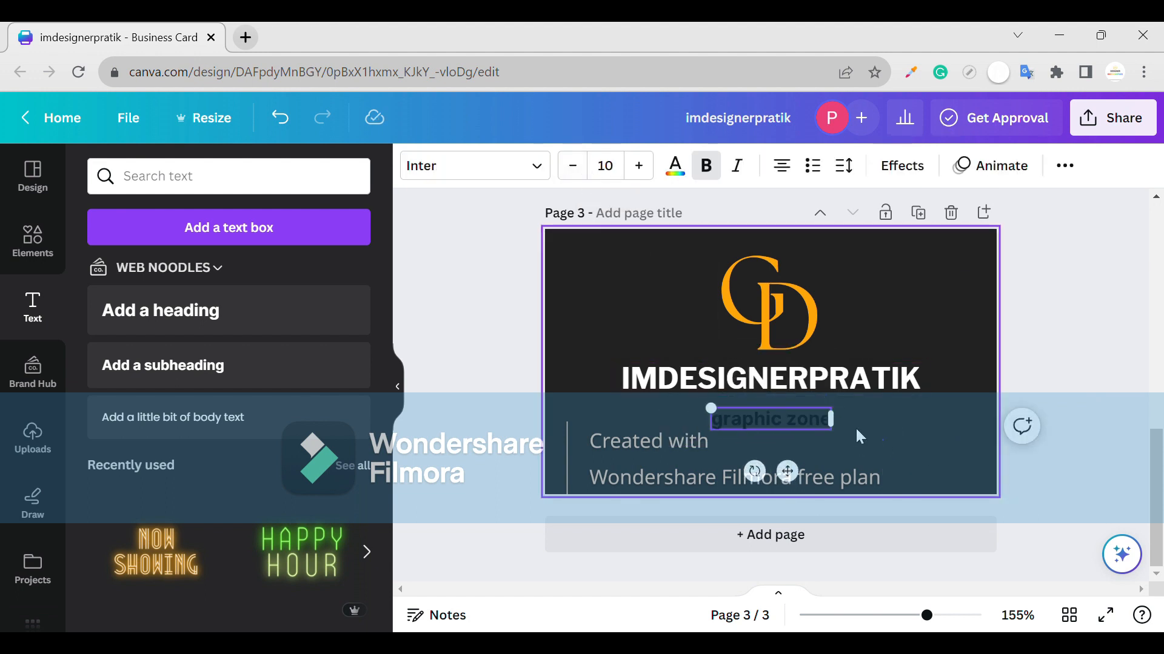
- Set the subheading in Noto Sans and make it uppercase GRAPHIC ZONE
left_click(485, 175)
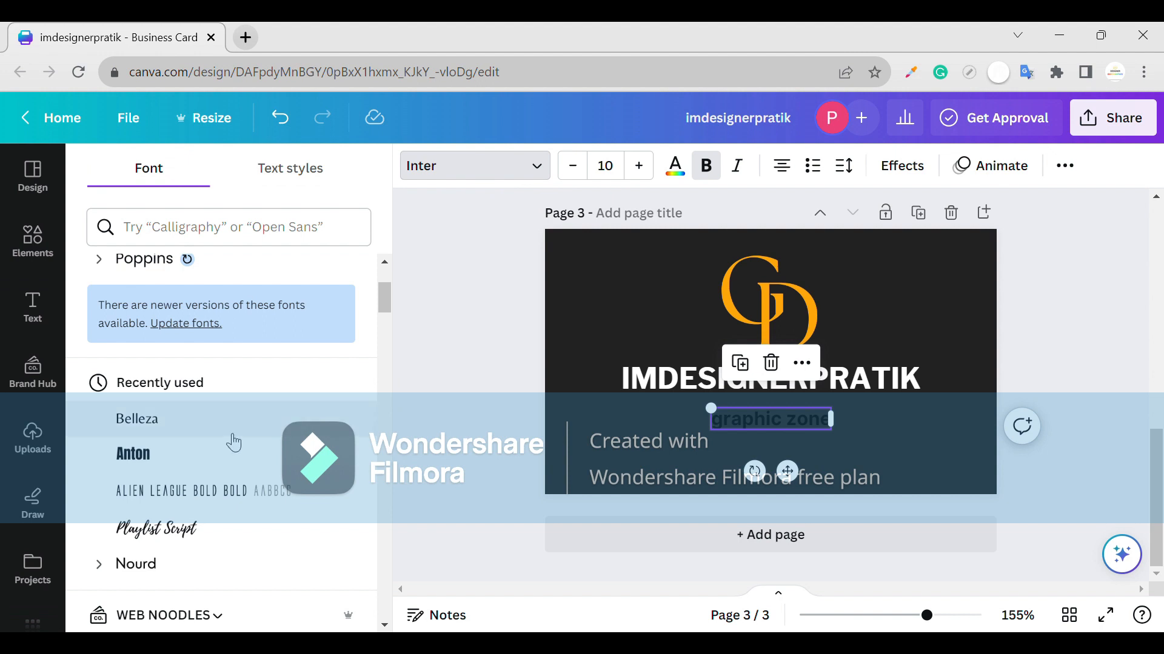
left_click(226, 473)
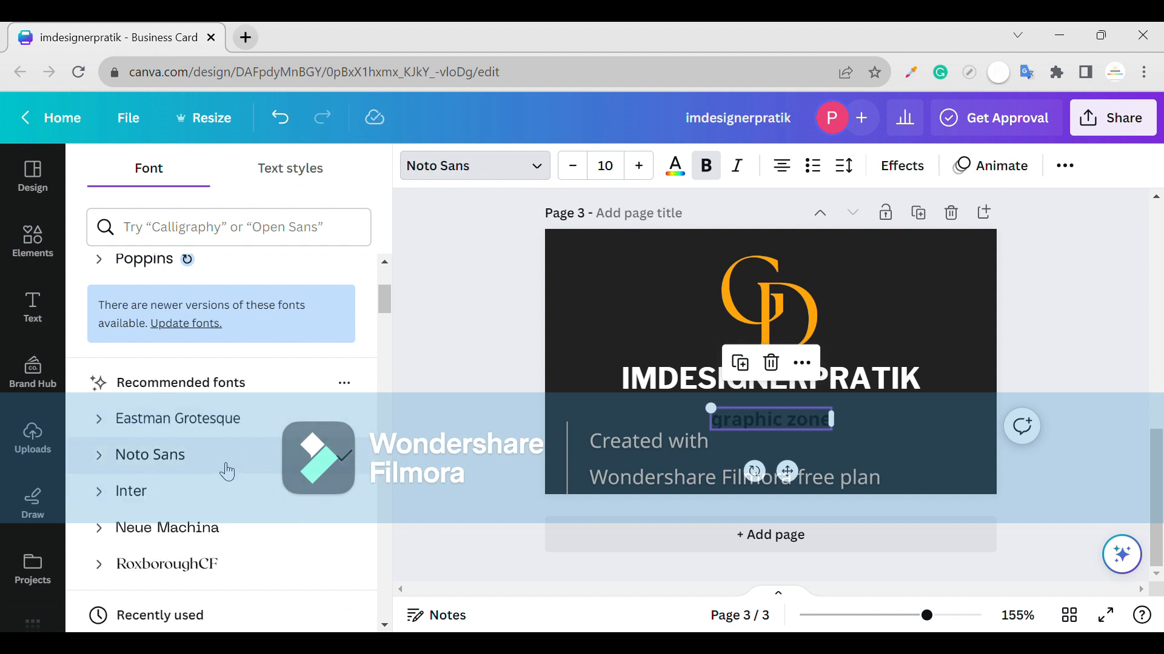
left_click(217, 526)
left_click(243, 459)
left_click(1078, 167)
left_click(868, 210)
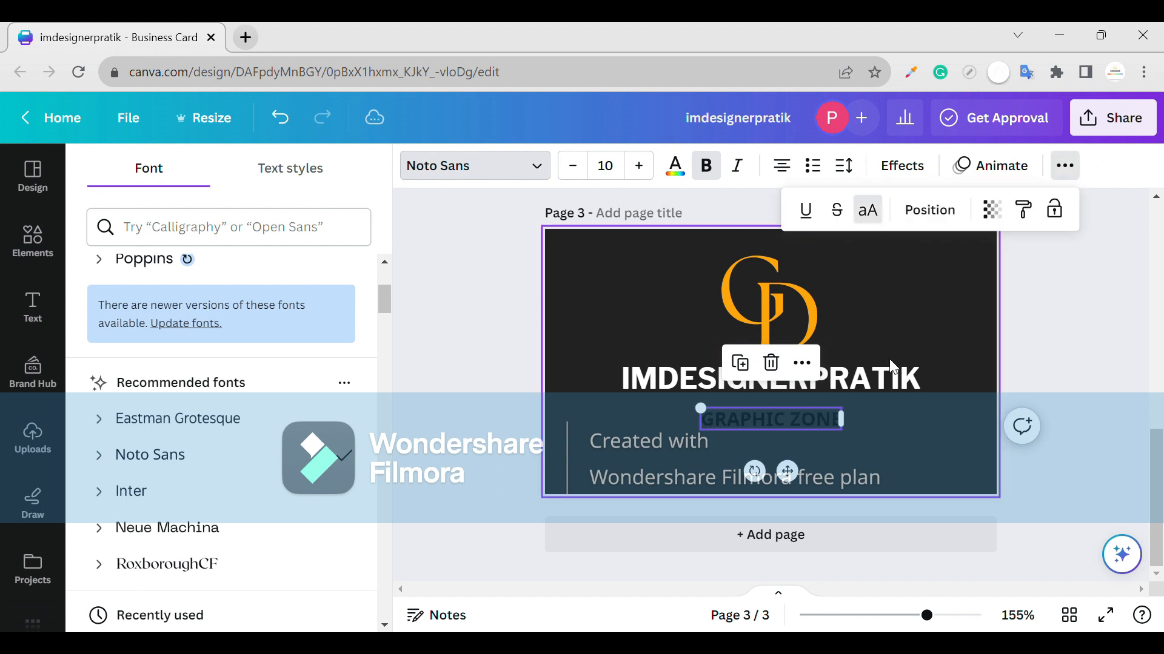
left_click(924, 424)
- Make GRAPHIC ZONE white and shift the logo and text block slightly lower
left_click(824, 425)
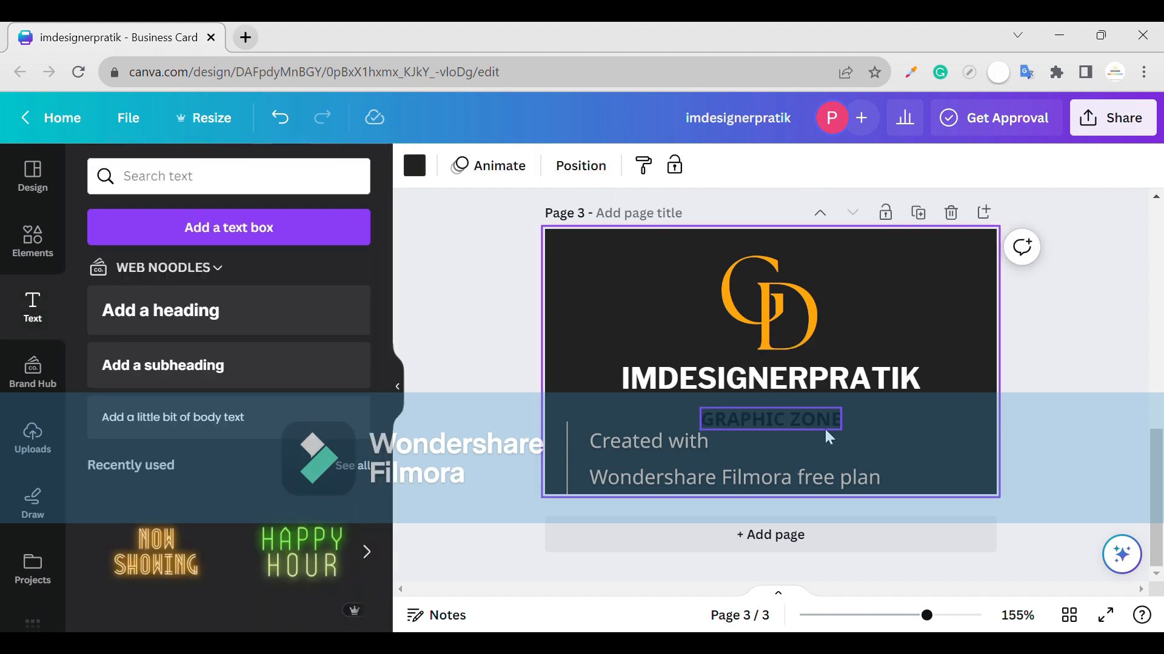
left_click(830, 437)
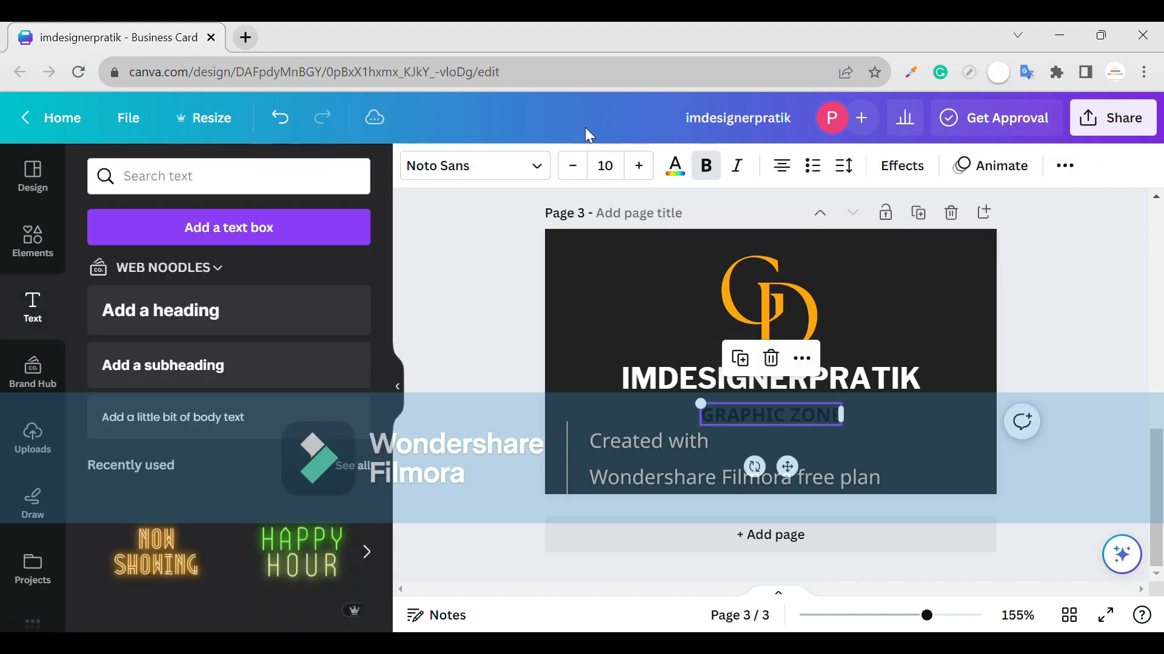
left_click(675, 167)
left_click(156, 321)
left_click(641, 328)
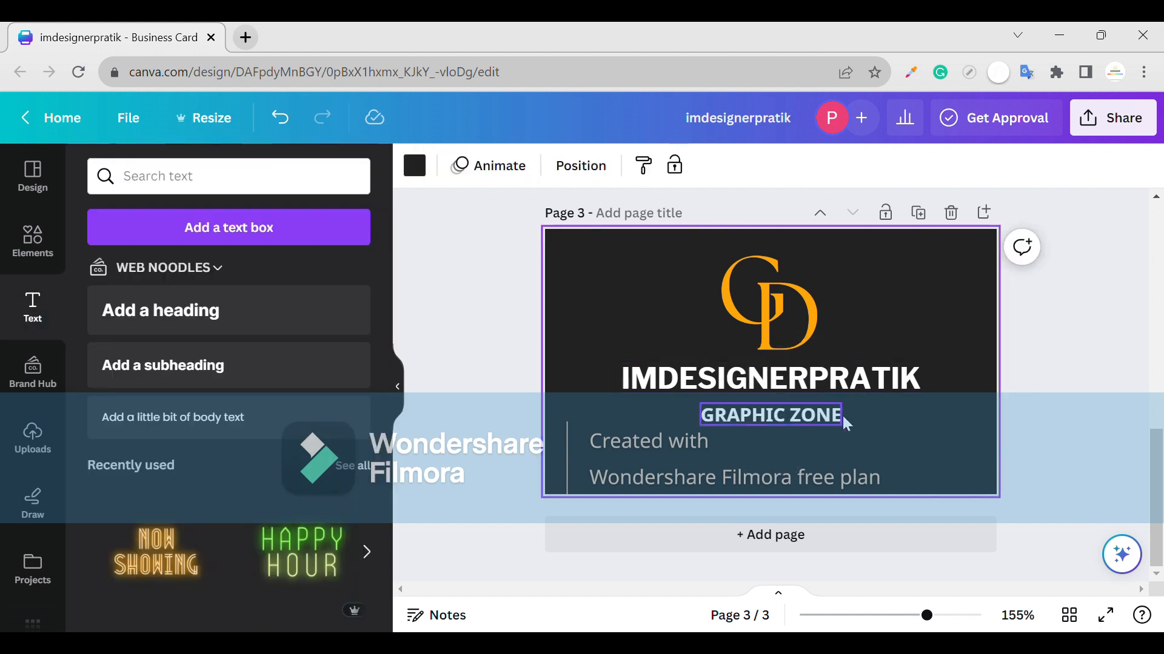
left_click_drag(950, 301, 599, 530)
left_click_drag(798, 383, 802, 396)
- Add a square shape and stretch it into a yellow bar at the card's bottom-left
left_click(32, 239)
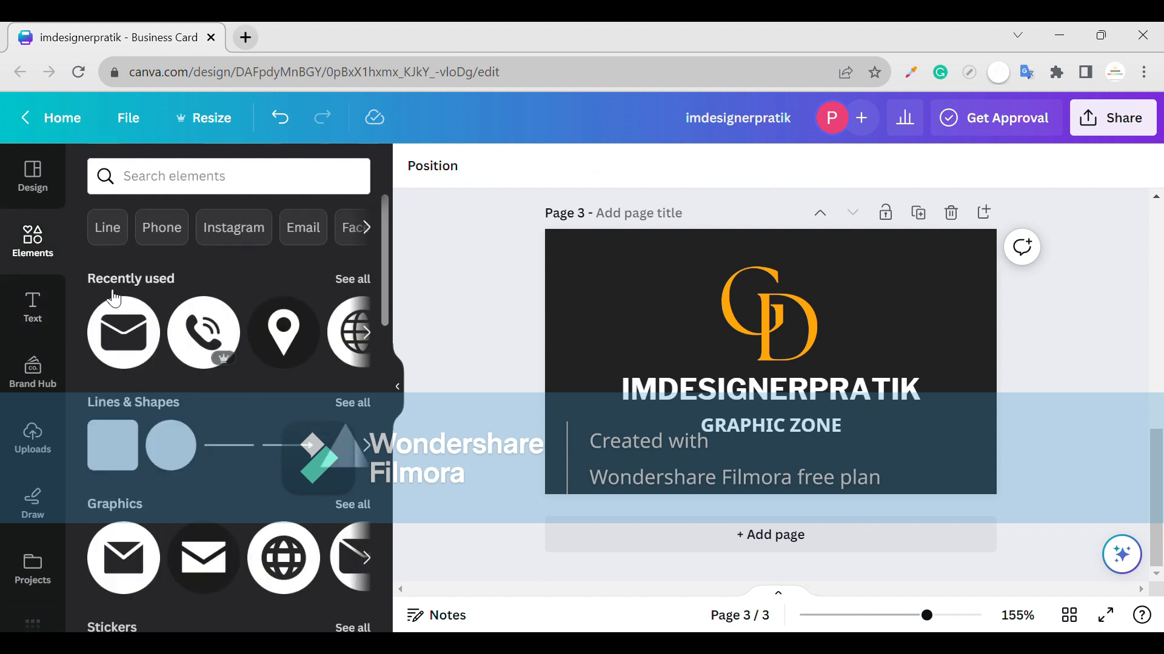
left_click_drag(129, 470, 682, 441)
left_click(536, 166)
left_click(515, 335)
left_click_drag(617, 395, 625, 462)
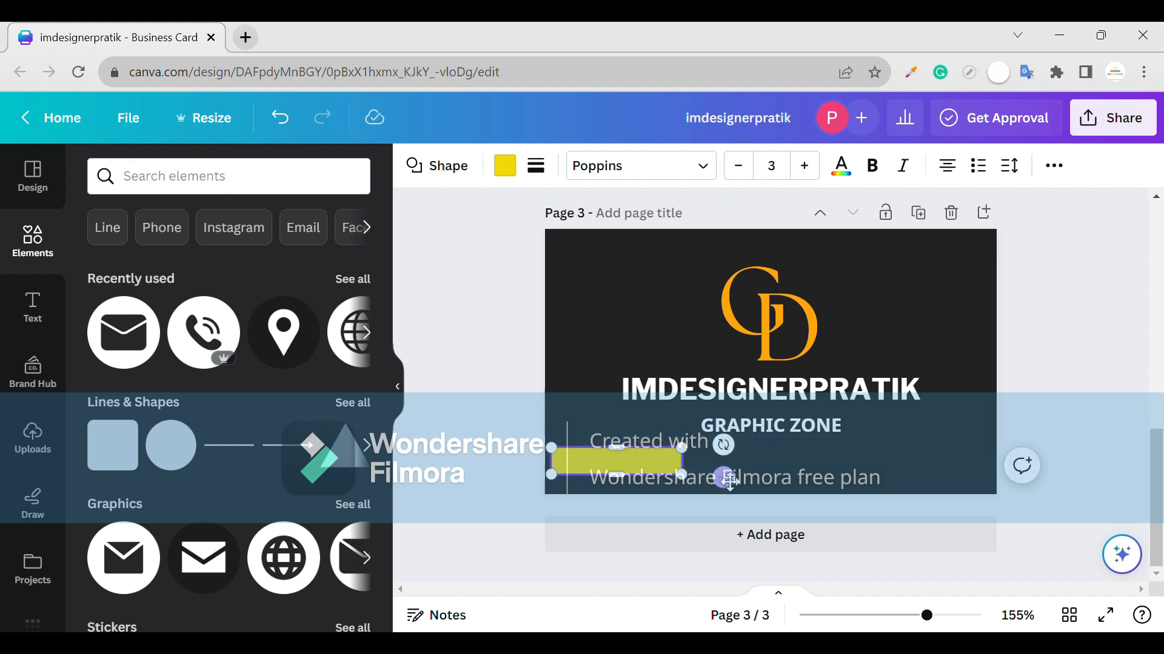
left_click_drag(729, 482, 723, 508)
left_click(702, 489)
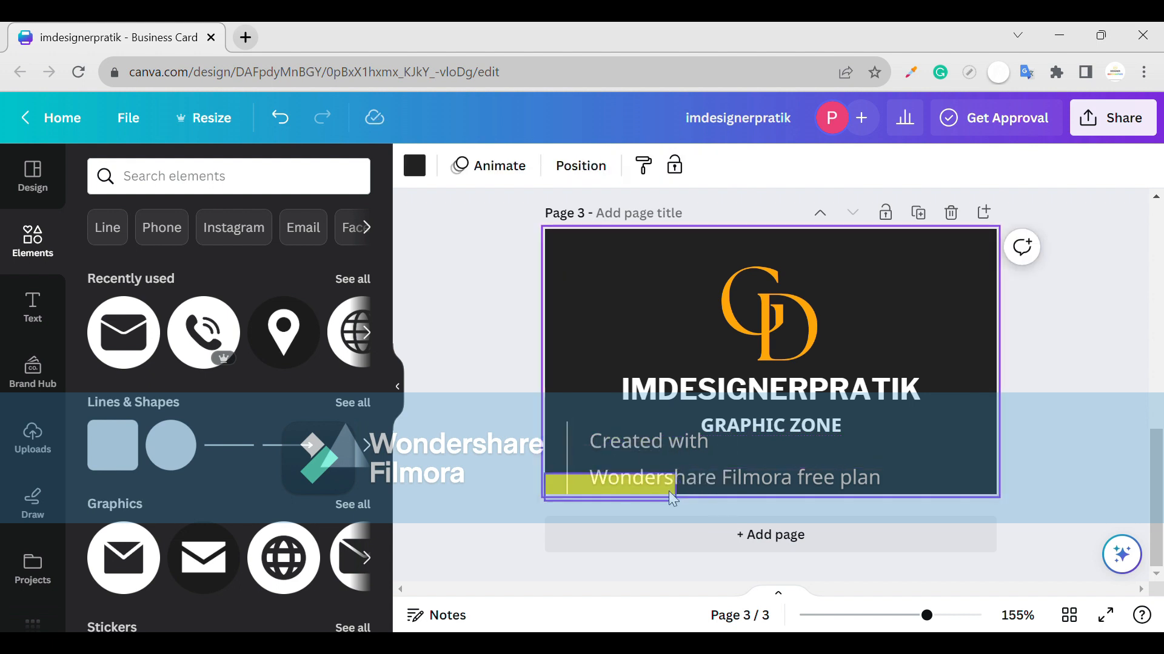
- Place a bar beside the first one and lengthen it along the bottom edge
left_click(669, 492)
left_click(723, 486)
left_click(661, 486)
left_click(717, 479)
left_click(640, 490)
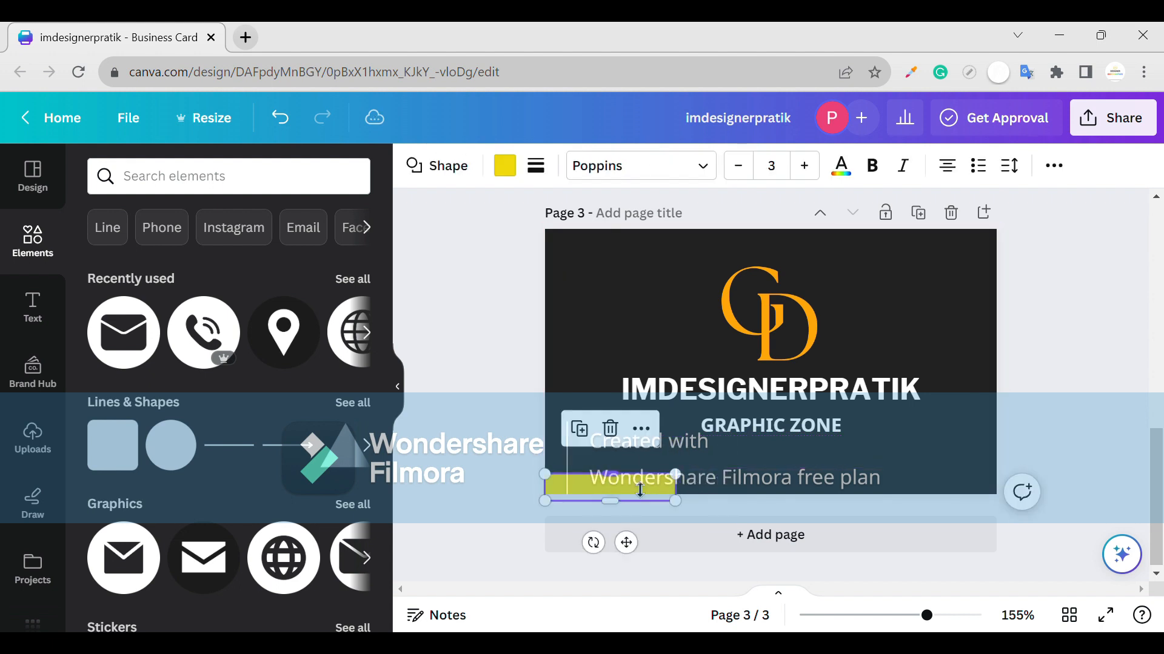
left_click_drag(640, 490, 792, 498)
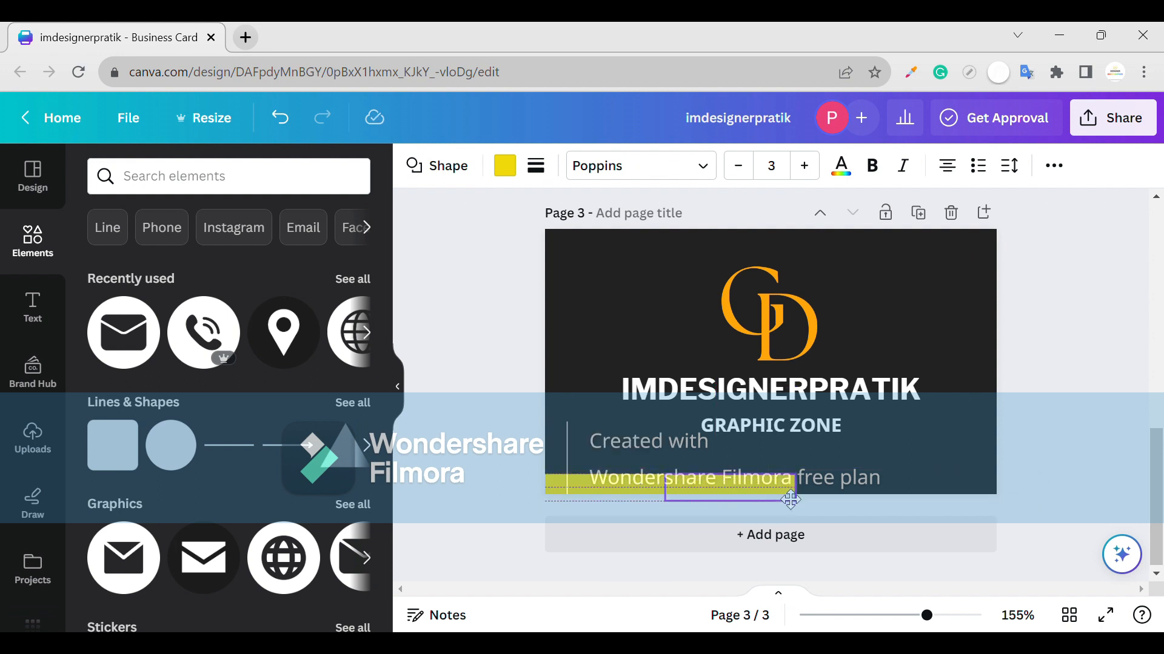
left_click(853, 486)
left_click(793, 488)
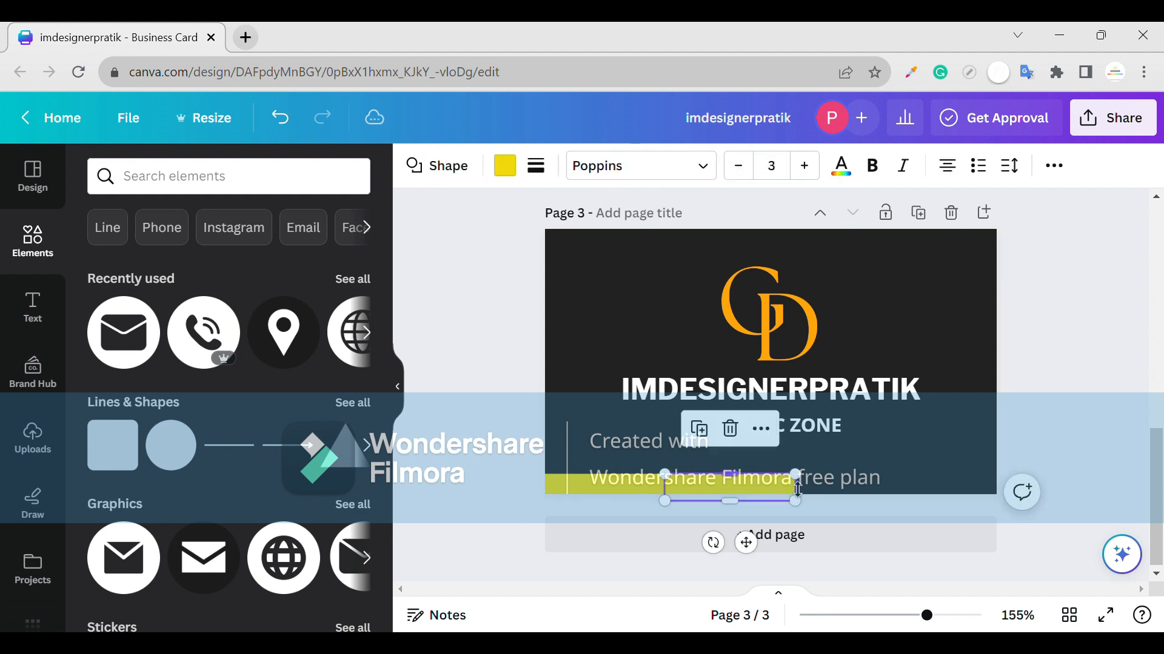
left_click_drag(797, 489, 907, 494)
- Resize the left and right bar pieces, then duplicate one with Ctrl+D
left_click(628, 486)
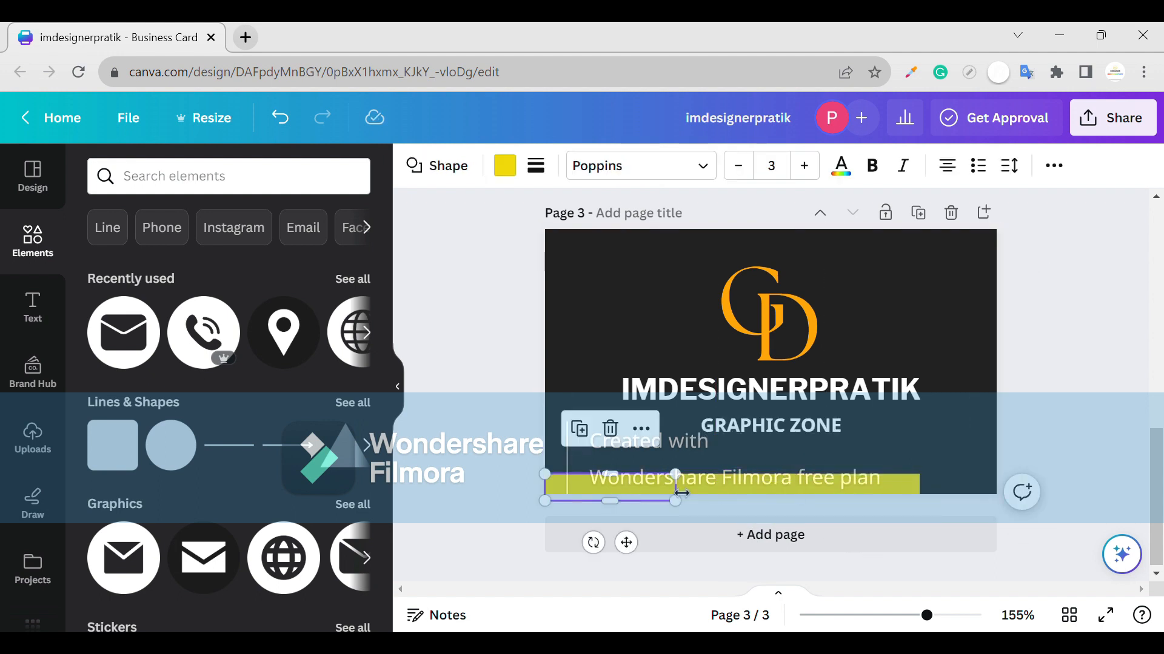
left_click_drag(679, 494, 791, 495)
left_click(854, 486)
left_click_drag(927, 492, 983, 484)
left_click(913, 484)
left_click(900, 483)
key("ctrl+d")
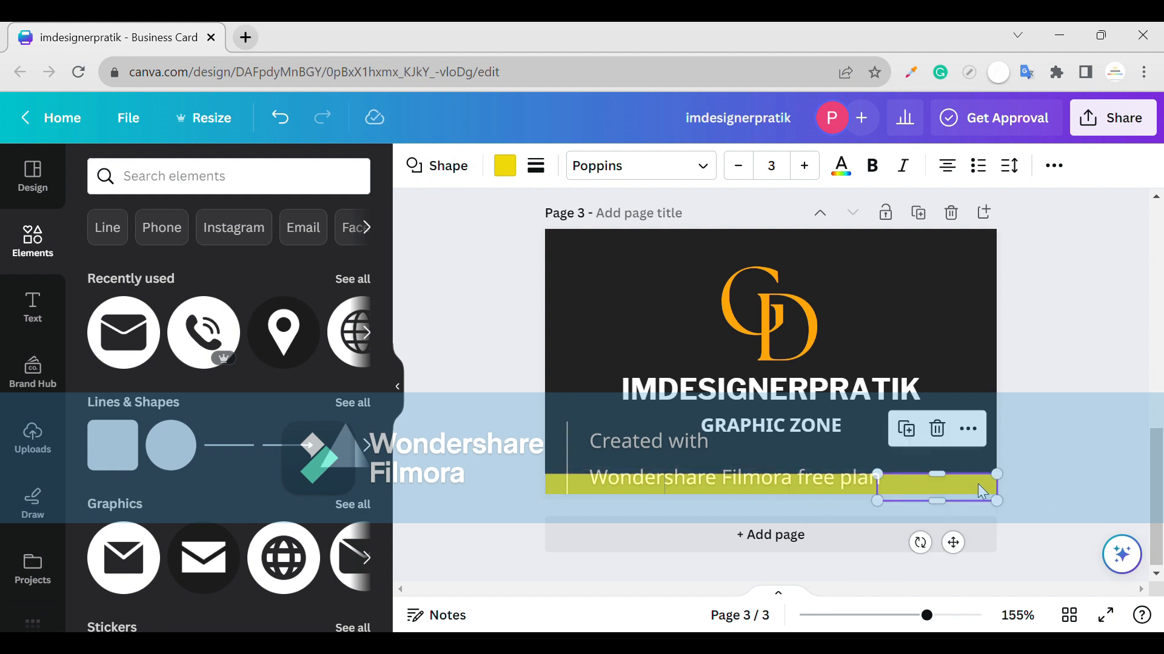
- Move a bar piece to the left edge and colour the pieces green, red and blue
left_click(1021, 457)
left_click_drag(848, 494, 604, 491)
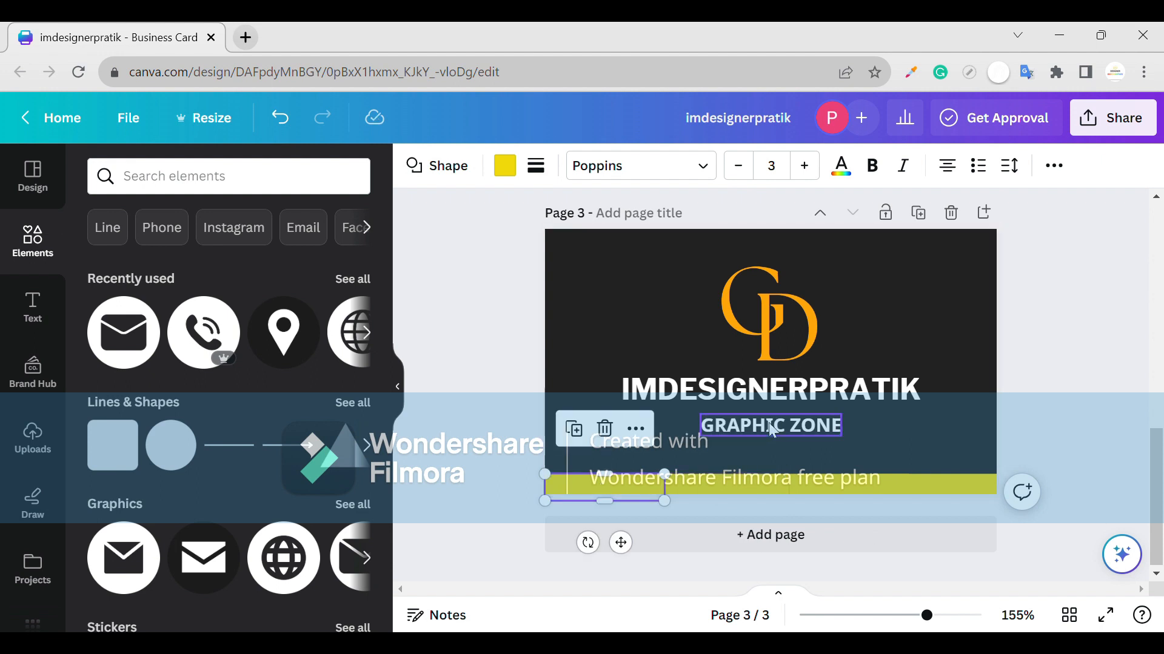
left_click(505, 165)
left_click(302, 276)
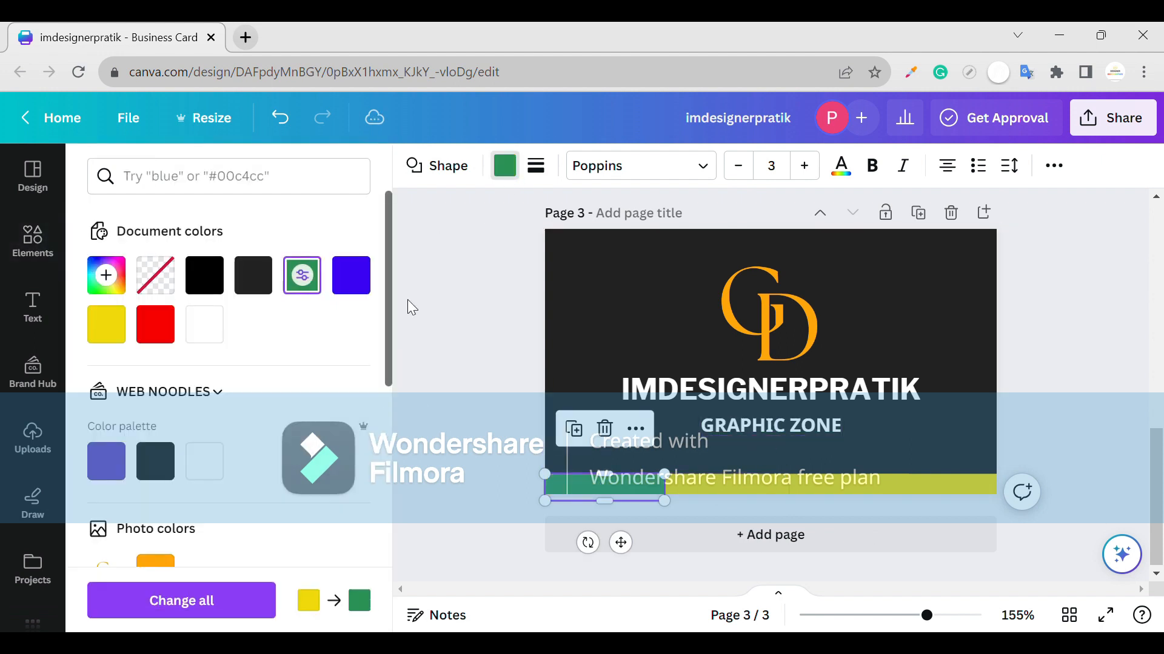
left_click(727, 485)
left_click(152, 326)
left_click(848, 488)
left_click(351, 276)
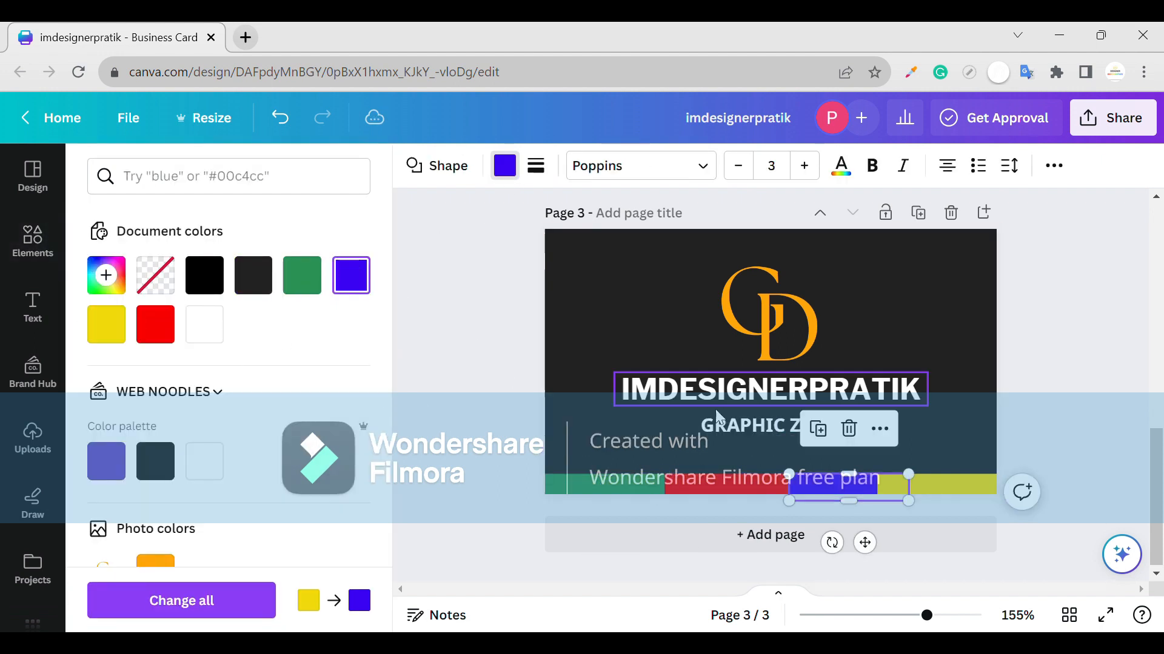
- Slide and stretch the red and blue pieces so all four bars meet edge to edge
left_click(959, 493)
left_click(1066, 396)
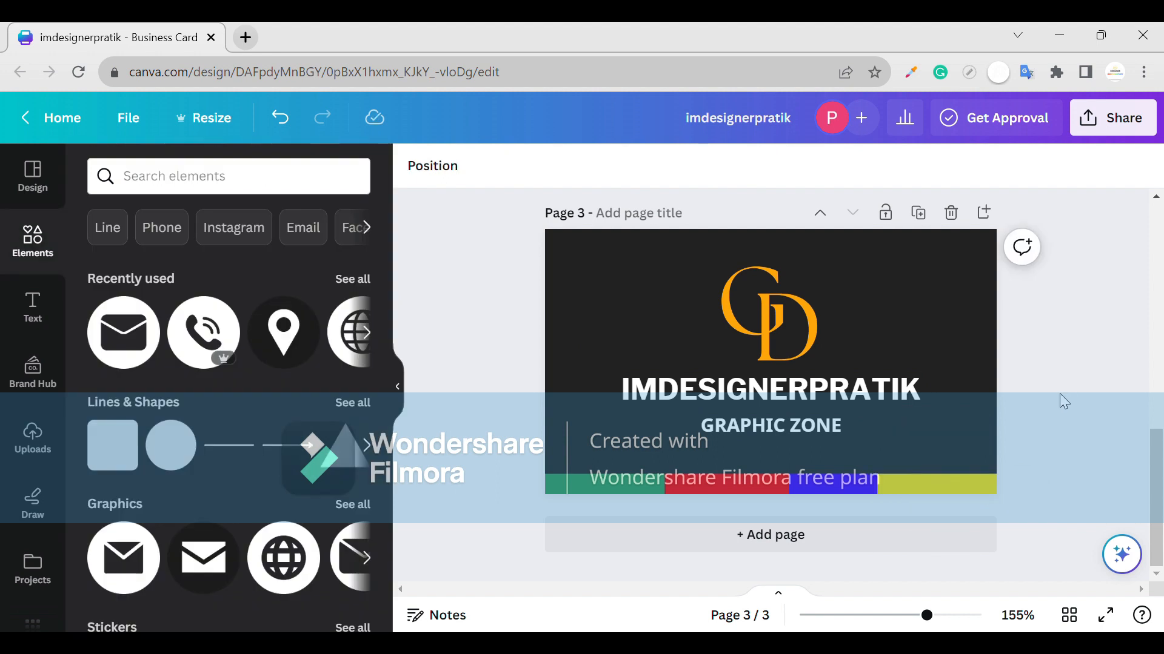
left_click(646, 488)
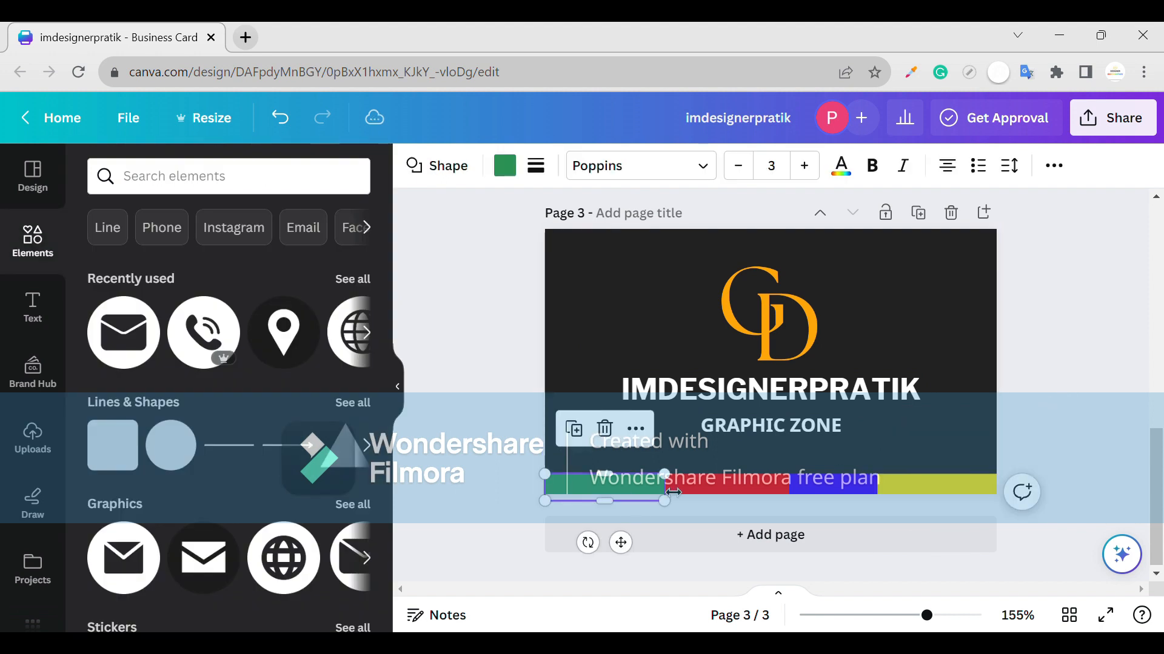
left_click(672, 492)
left_click(699, 497)
left_click_drag(703, 489, 698, 489)
left_click(795, 490)
left_click_drag(789, 498, 786, 497)
left_click(962, 461)
left_click(778, 485)
left_click(806, 487)
left_click(956, 480)
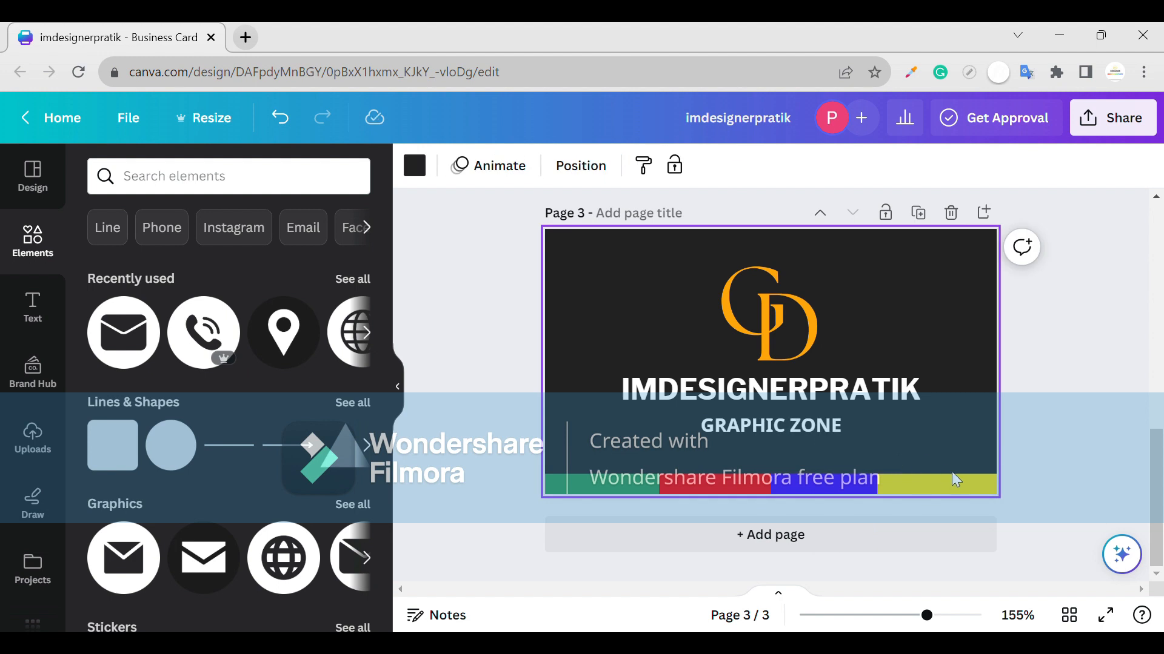
left_click(963, 485)
left_click(1018, 461)
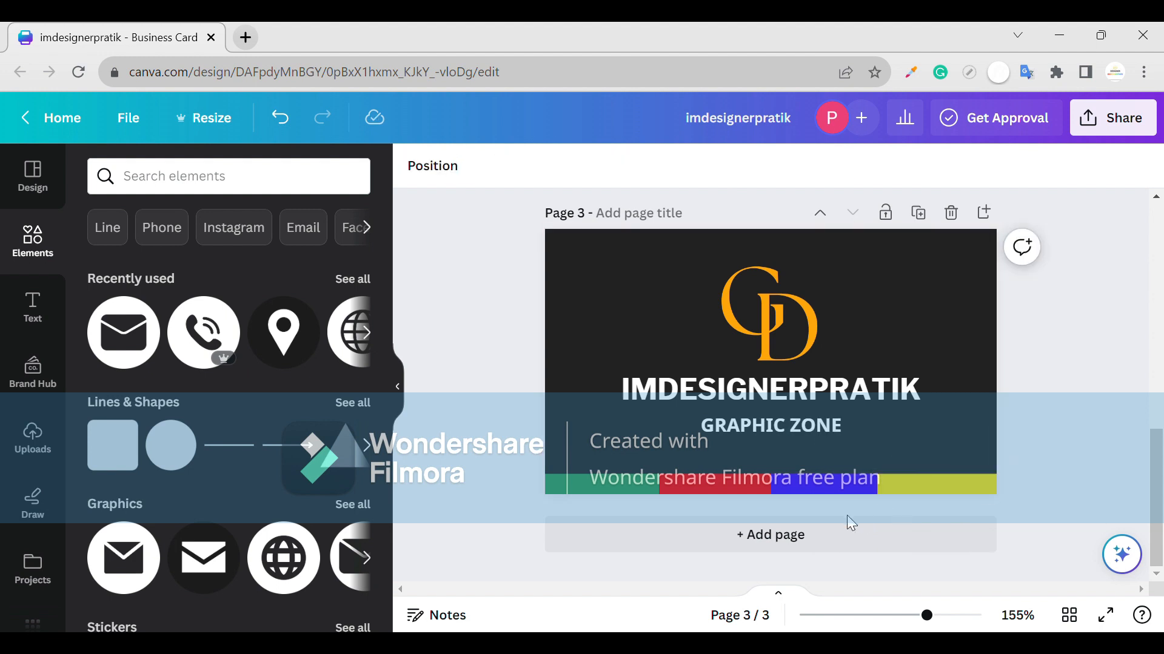
- Add page 4 with a square-cornered rectangle near the top-left
left_click(838, 539)
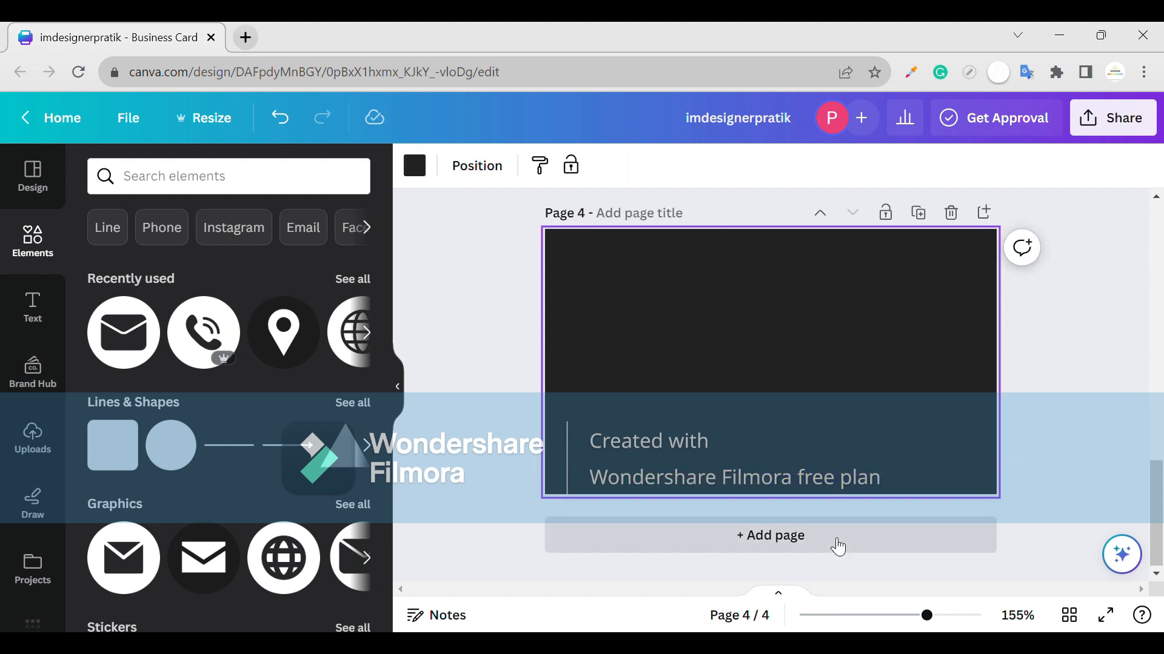
left_click(123, 434)
left_click(119, 436)
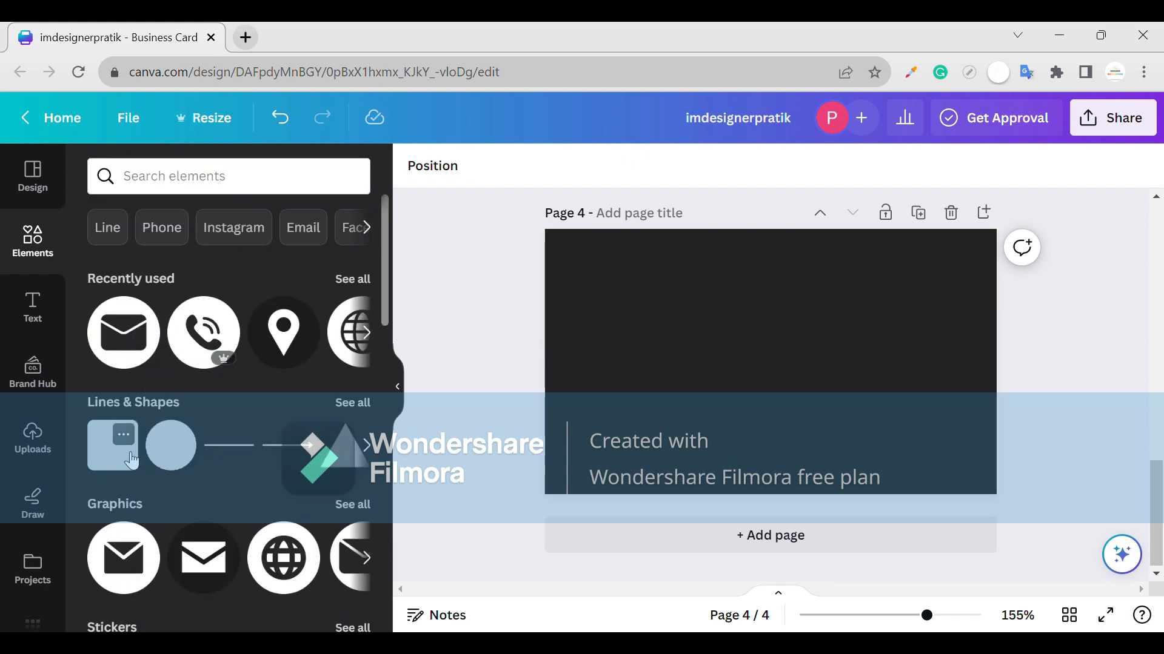
left_click(129, 456)
left_click_drag(730, 362, 665, 362)
left_click_drag(779, 364, 676, 301)
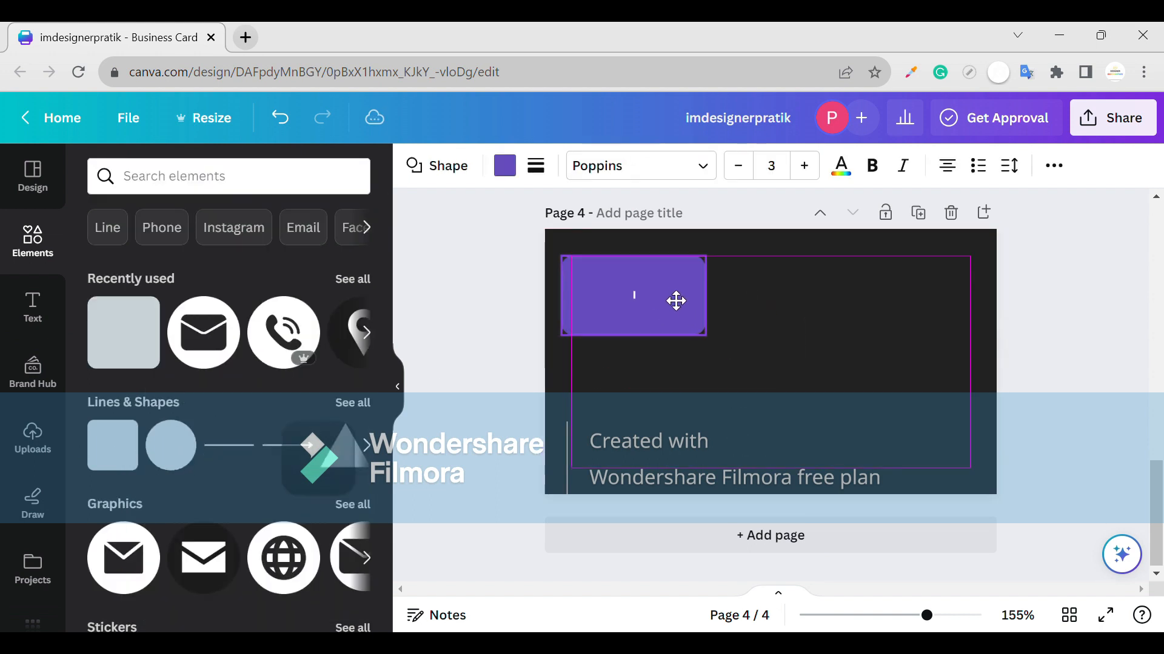
left_click(535, 166)
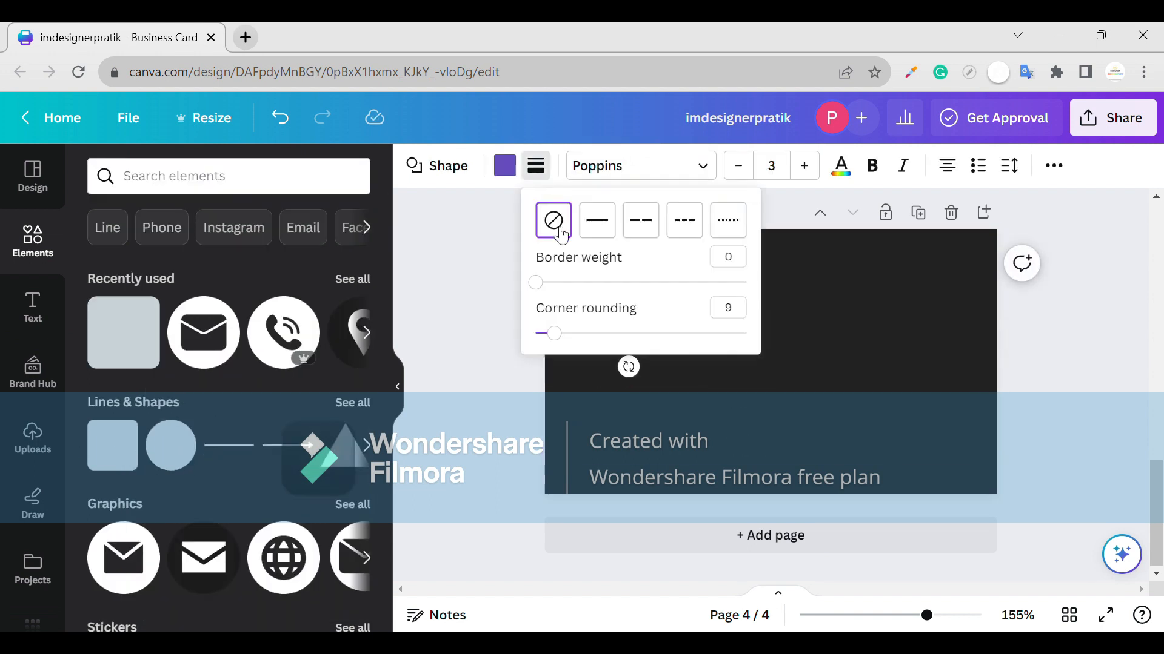
left_click(447, 335)
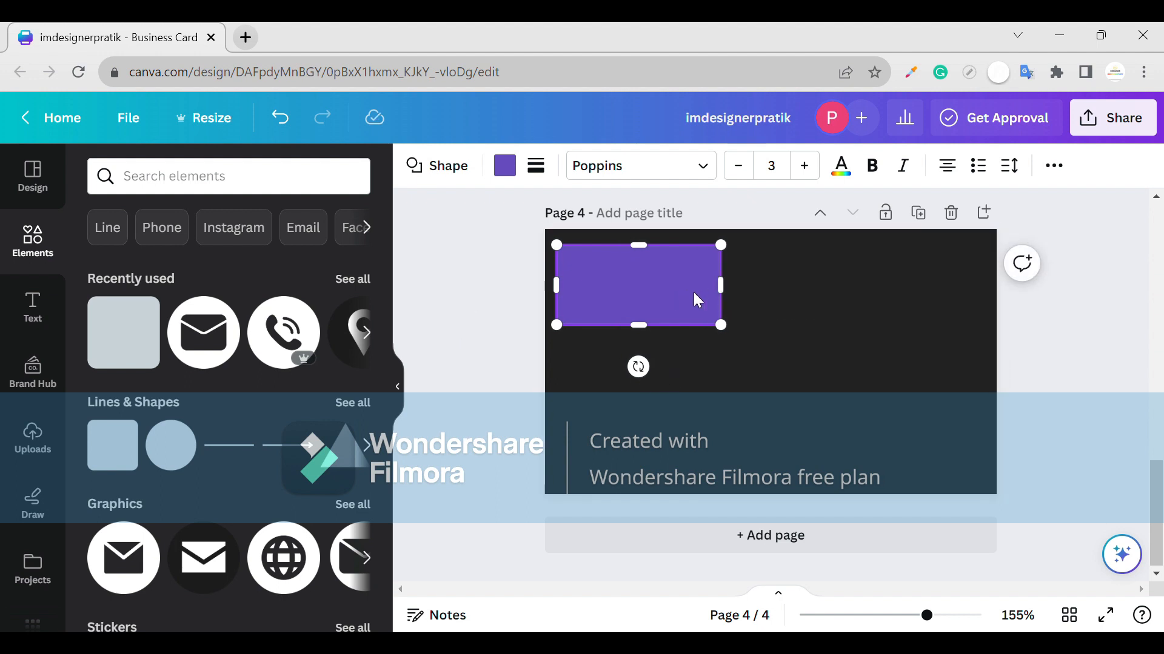
left_click_drag(720, 286, 761, 285)
left_click_drag(699, 312, 933, 284)
- Duplicate the rectangle into the lower-left and lower-right positions of the grid
key("ctrl+d")
key("ctrl+d")
left_click_drag(863, 341, 643, 433)
left_click(817, 434)
left_click_drag(739, 460, 737, 465)
left_click(910, 409)
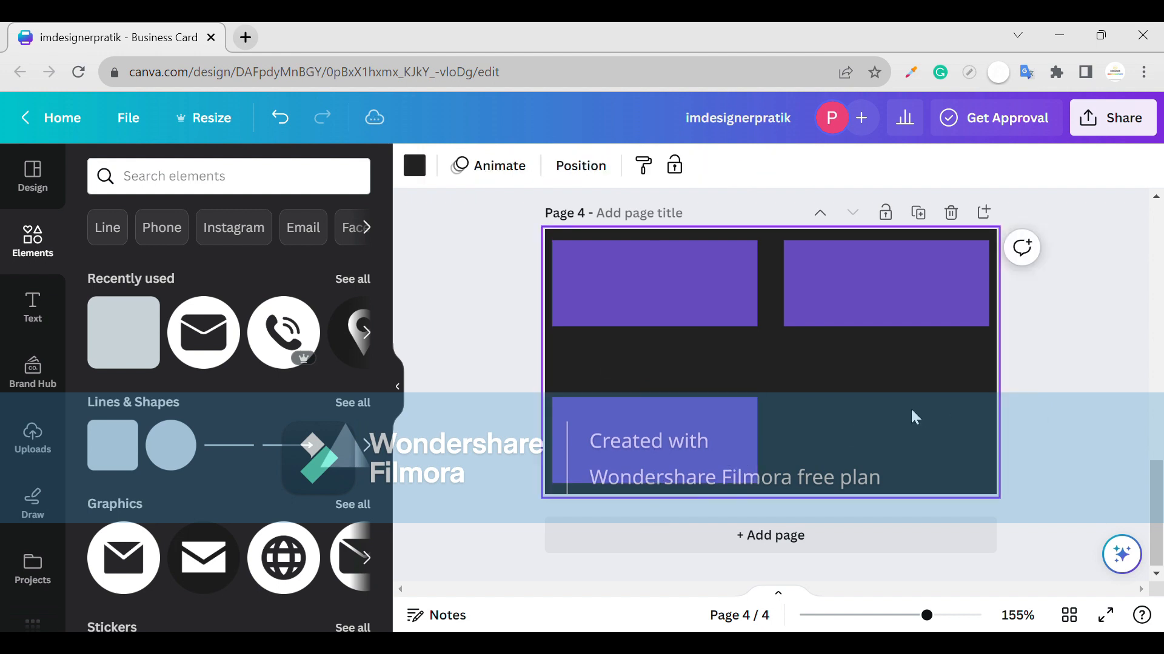
left_click(641, 457)
key("ctrl+d")
left_click_drag(641, 456, 848, 435)
left_click(1045, 441)
- Colour the four rectangles green, blue, yellow and red
left_click(679, 279)
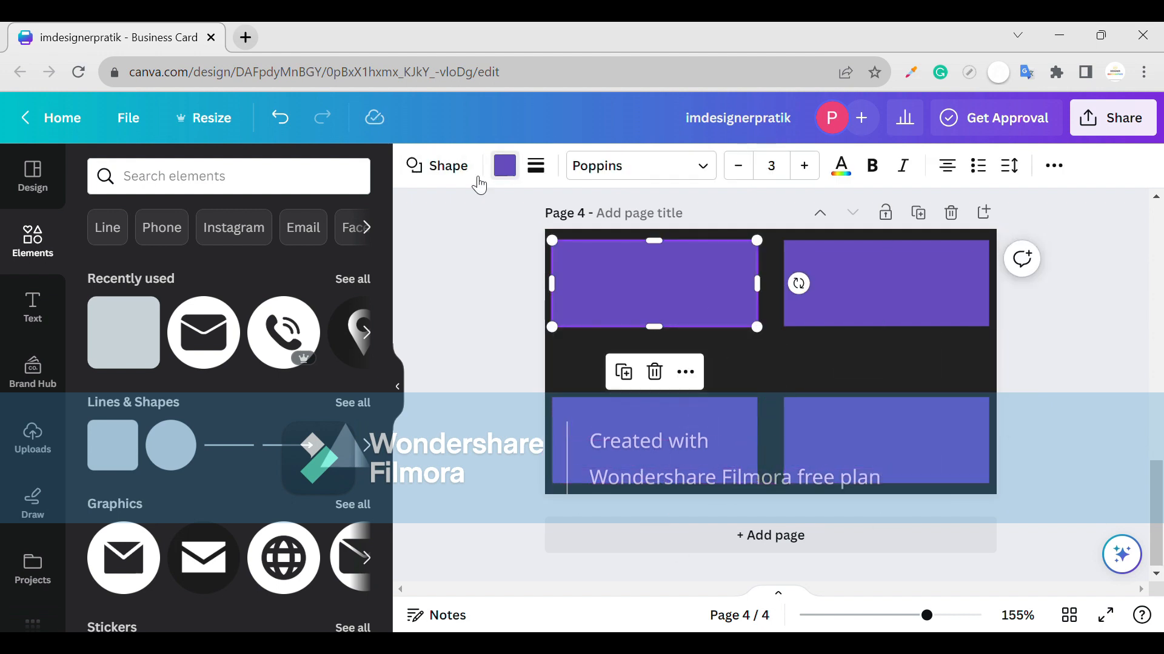
left_click(505, 166)
left_click(302, 276)
left_click(933, 291)
left_click(350, 276)
left_click(642, 443)
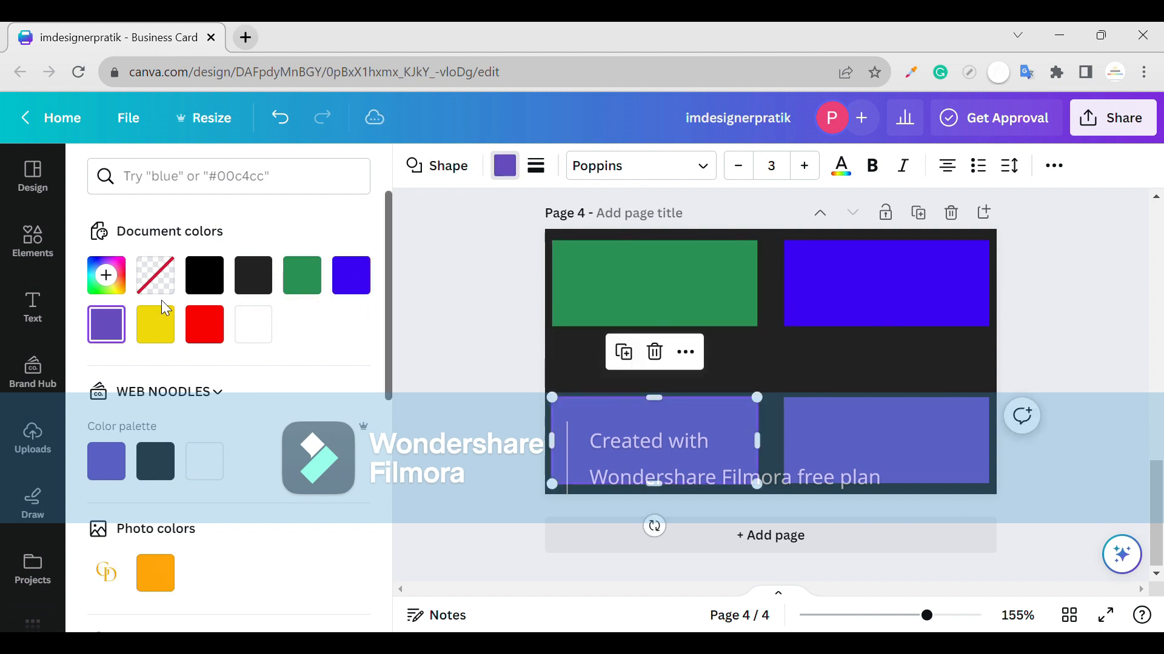
left_click(159, 321)
left_click(898, 433)
left_click(205, 324)
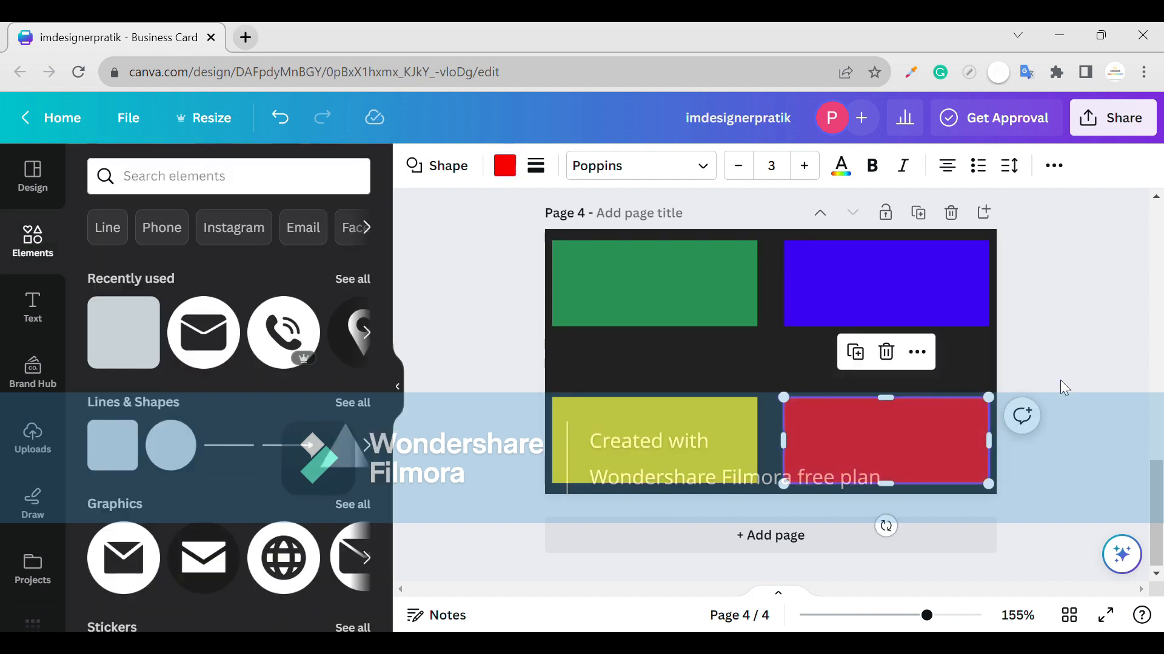
left_click(1065, 388)
left_click(680, 317)
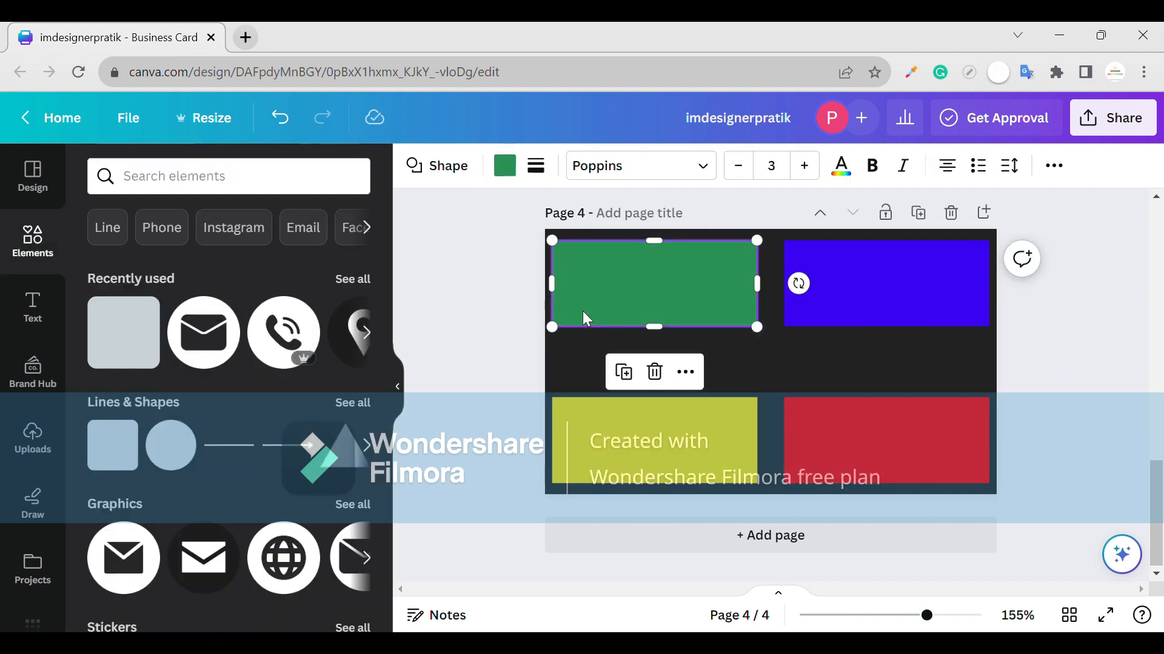
left_click(32, 315)
- Add a heading with the person's full name and shrink it onto the green block
left_click_drag(135, 325, 697, 324)
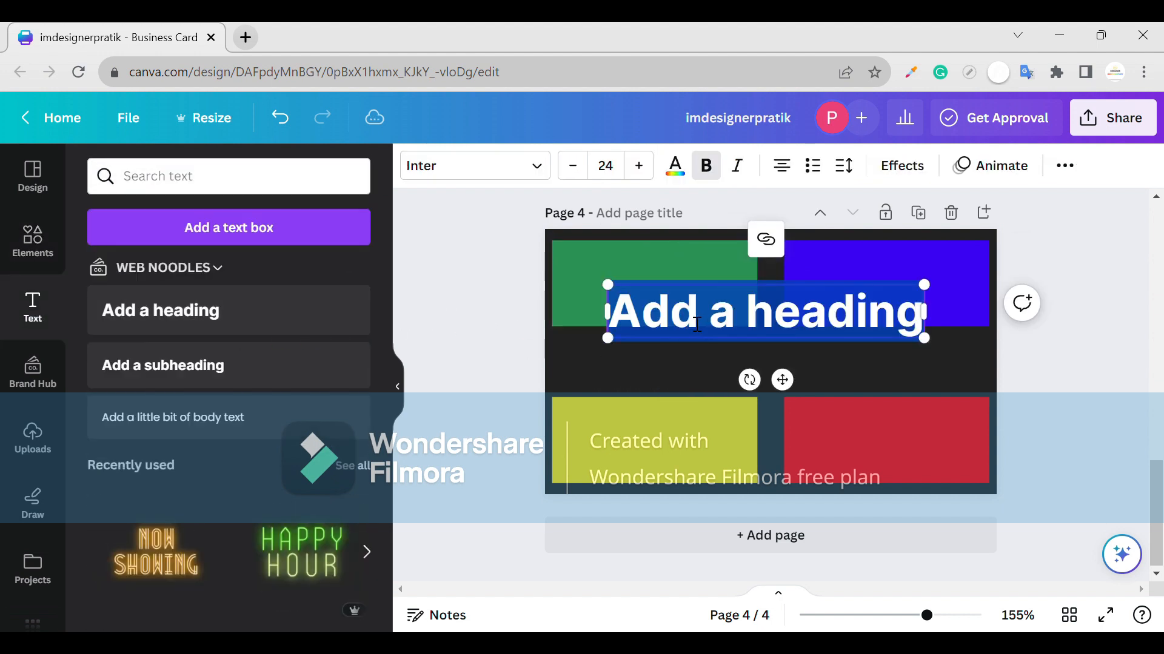
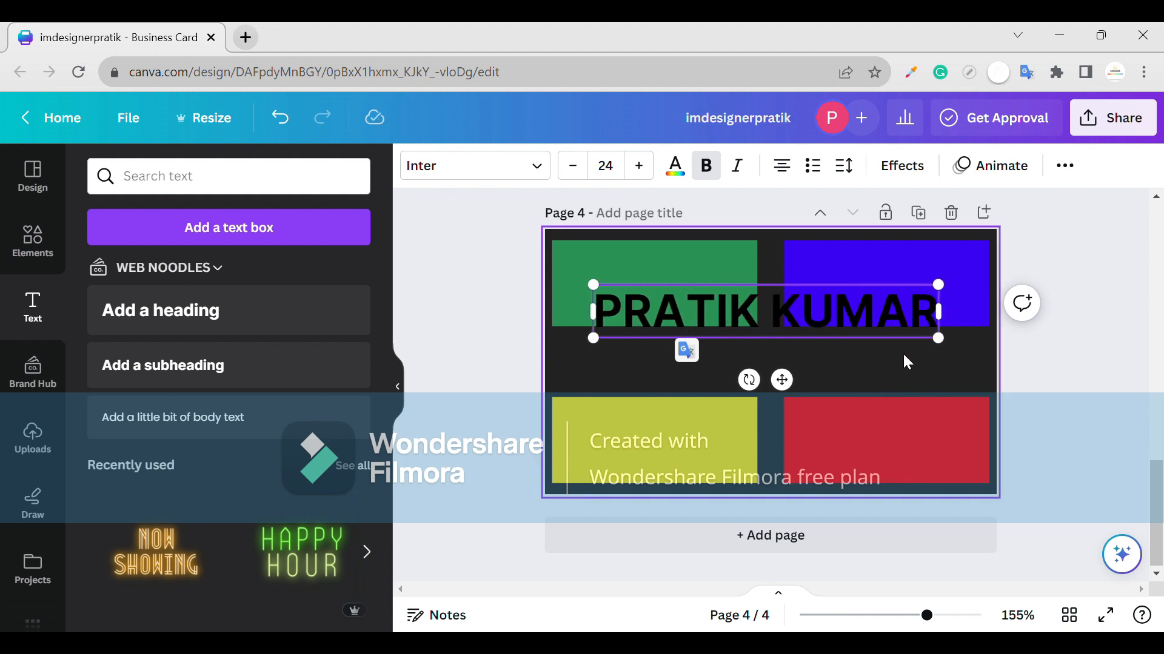
left_click_drag(949, 353, 864, 325)
left_click_drag(740, 366, 703, 342)
left_click_drag(809, 289, 717, 273)
- Make the name heading white, then show the Business Card design templates
left_click(716, 279)
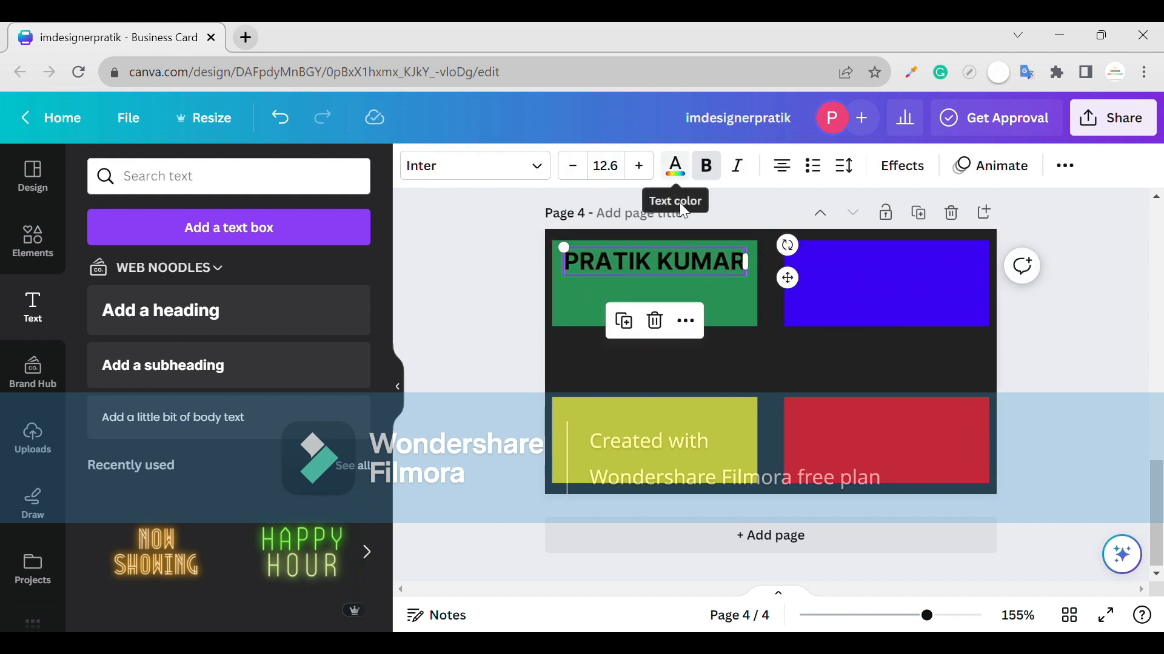
left_click(698, 272)
left_click(675, 165)
left_click(155, 324)
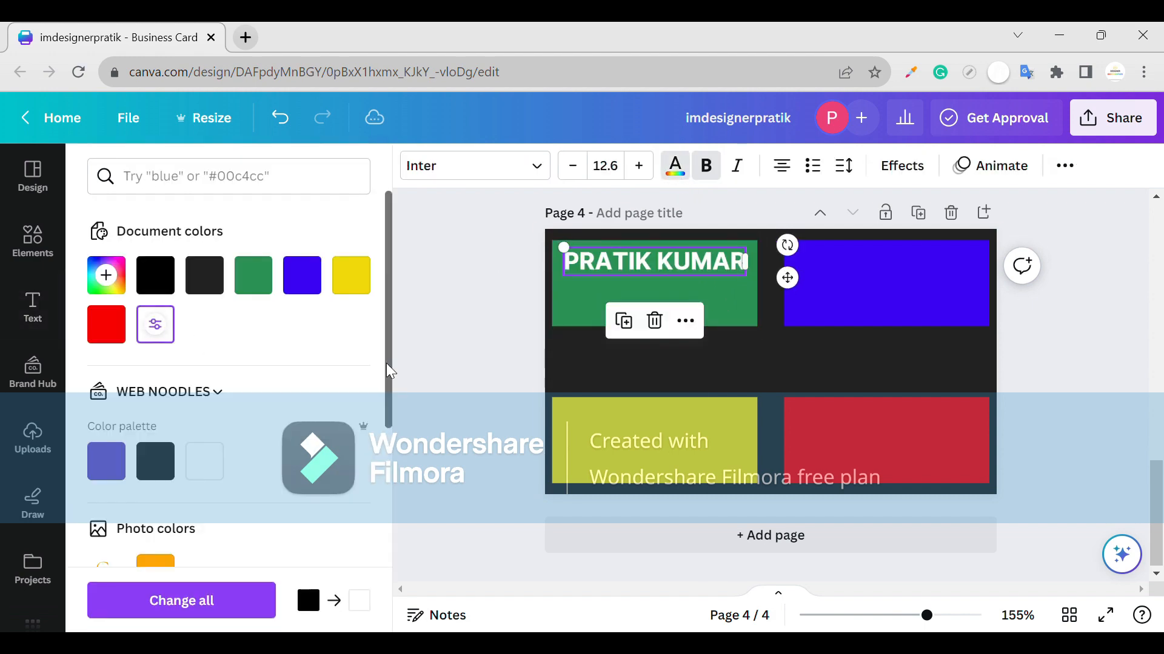
left_click(615, 293)
left_click(32, 246)
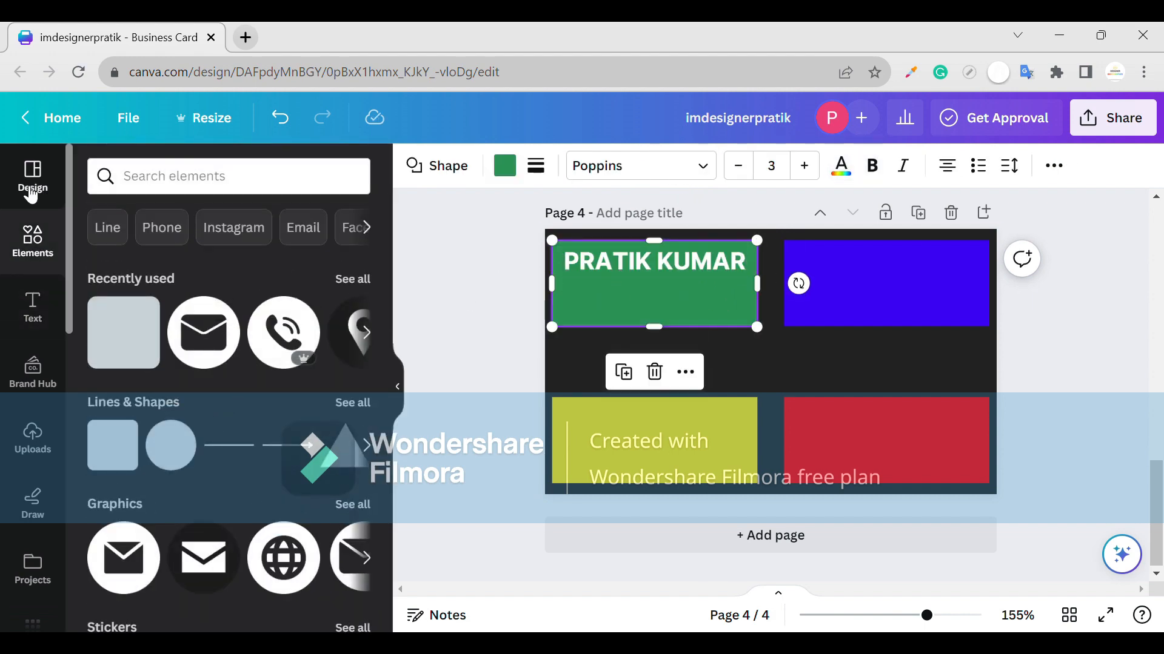
left_click(32, 182)
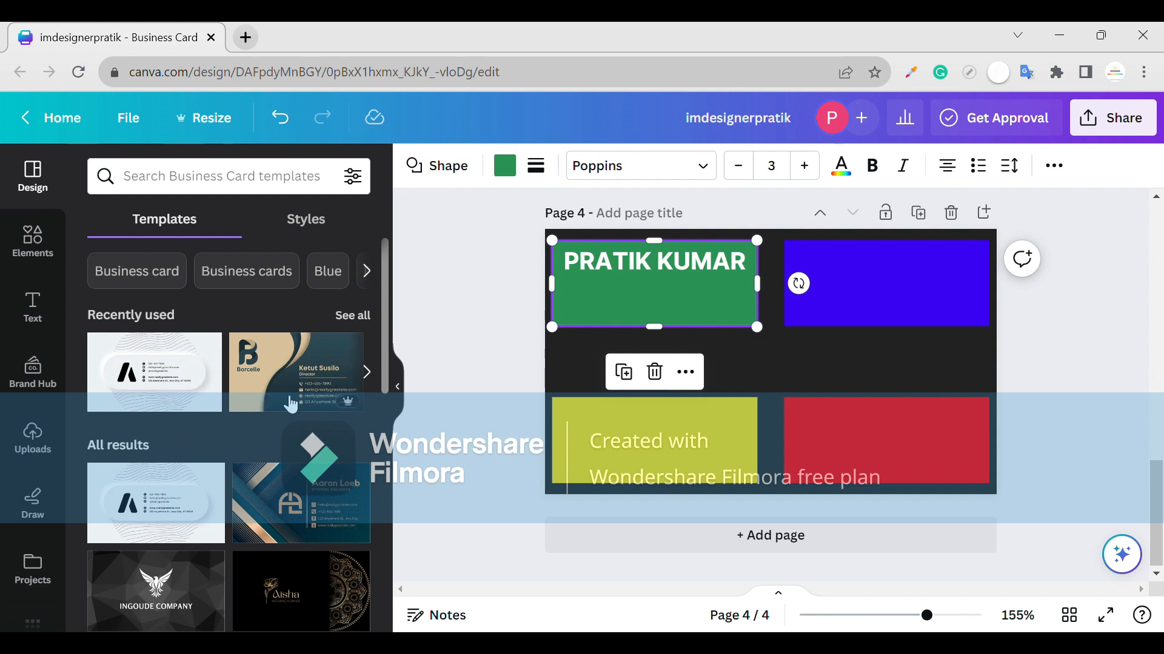
- Add a body text box on the back page with the job title 'GRAPHIC DESIGNE'
left_click(60, 244)
left_click(32, 306)
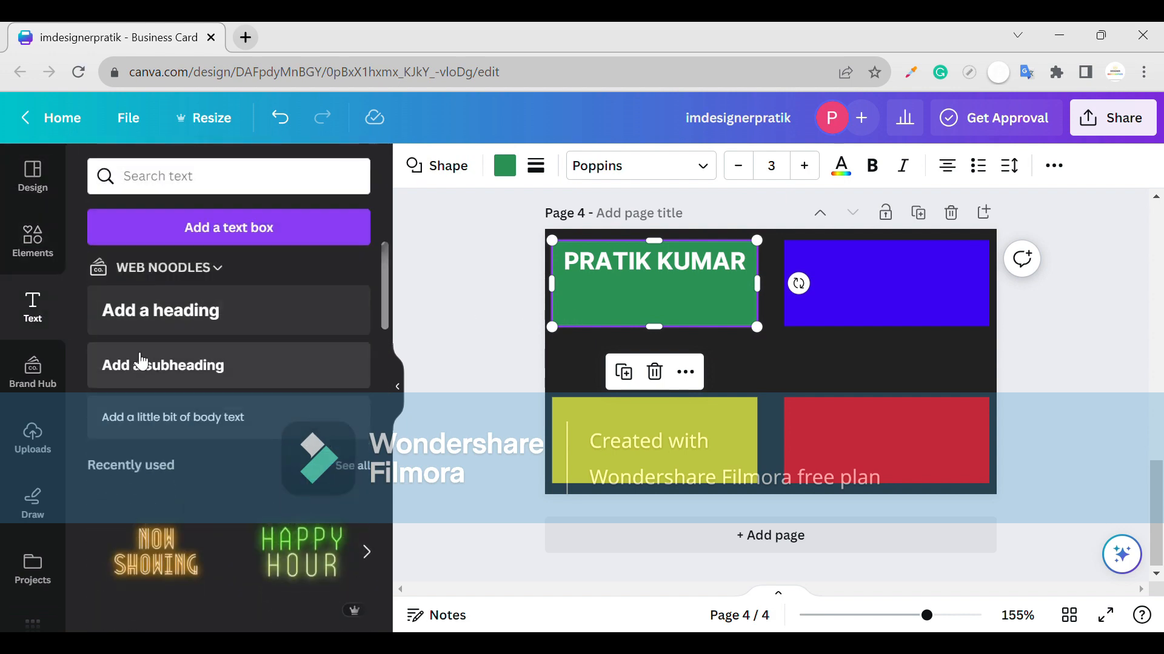
left_click_drag(139, 416, 678, 299)
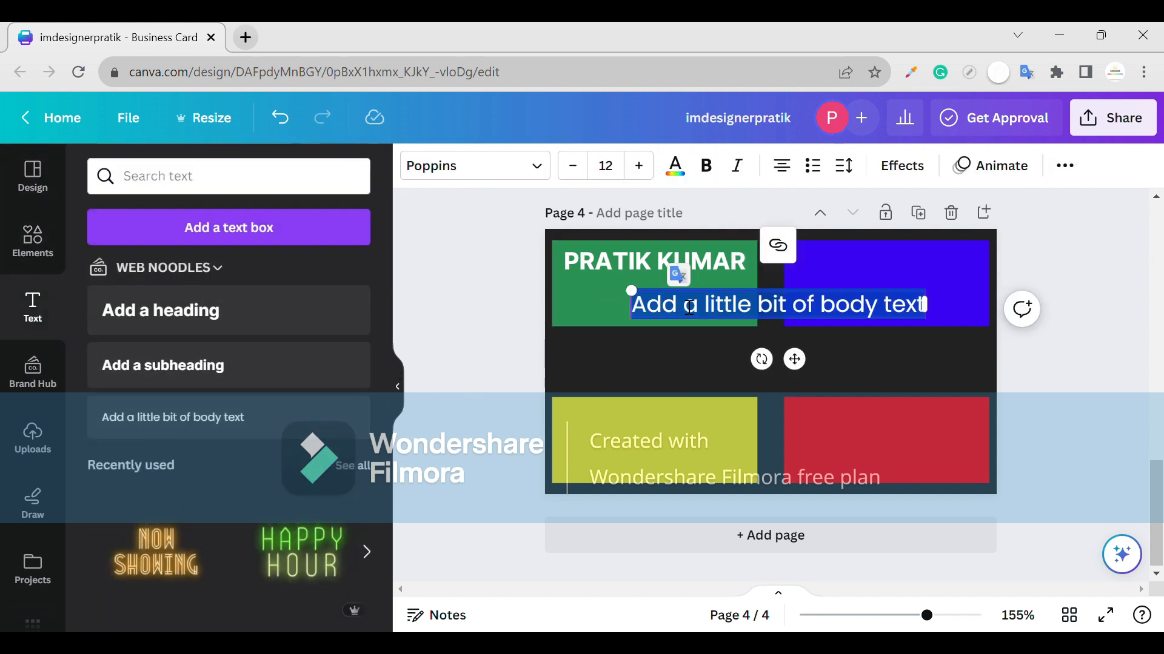
type("GRAFHIC DES")
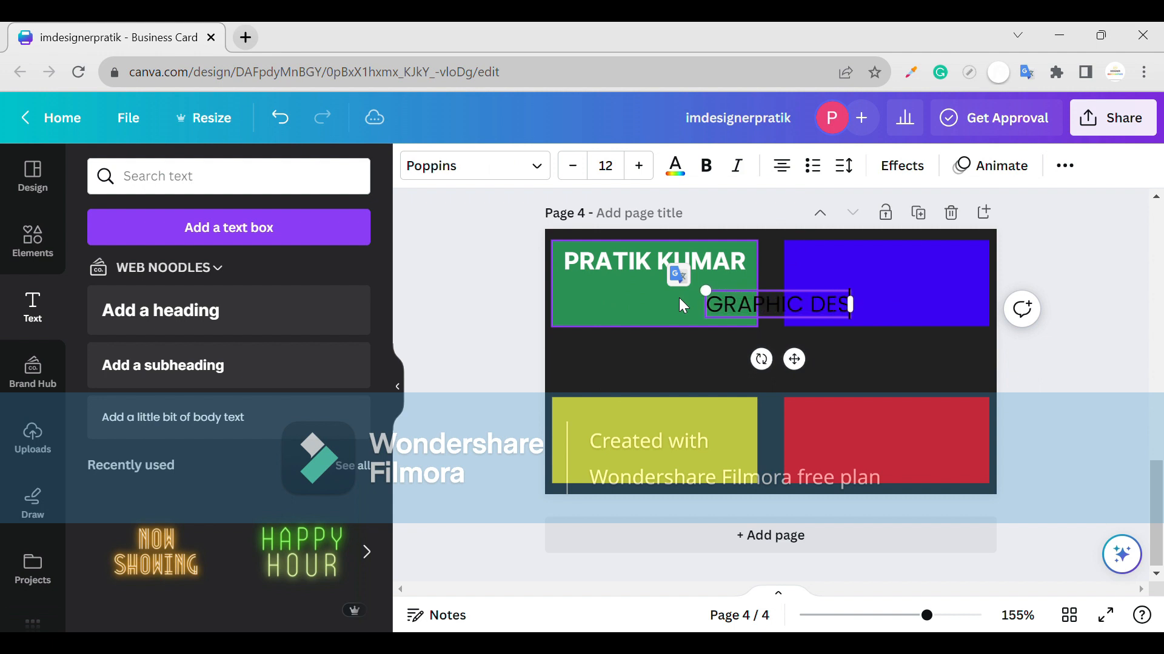
type("IGNERPRATIK")
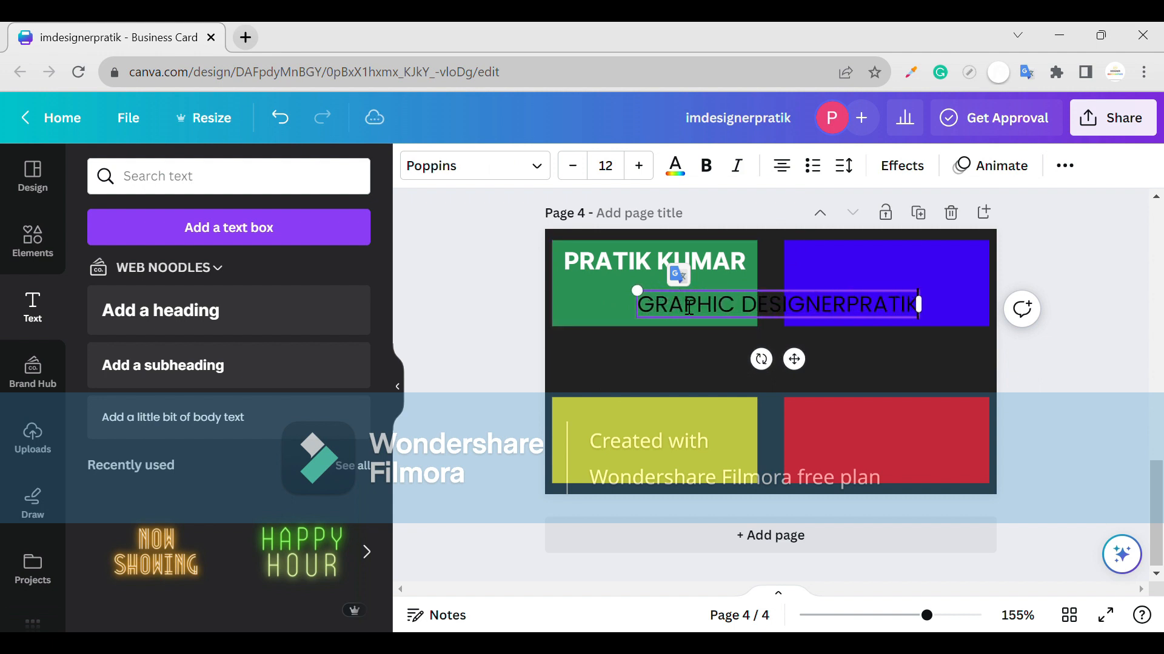
key("BackSpace")
key("BackSpace")
key("BackSpace")
key("BackSpace")
key("BackSpace")
key("BackSpace")
key("BackSpace")
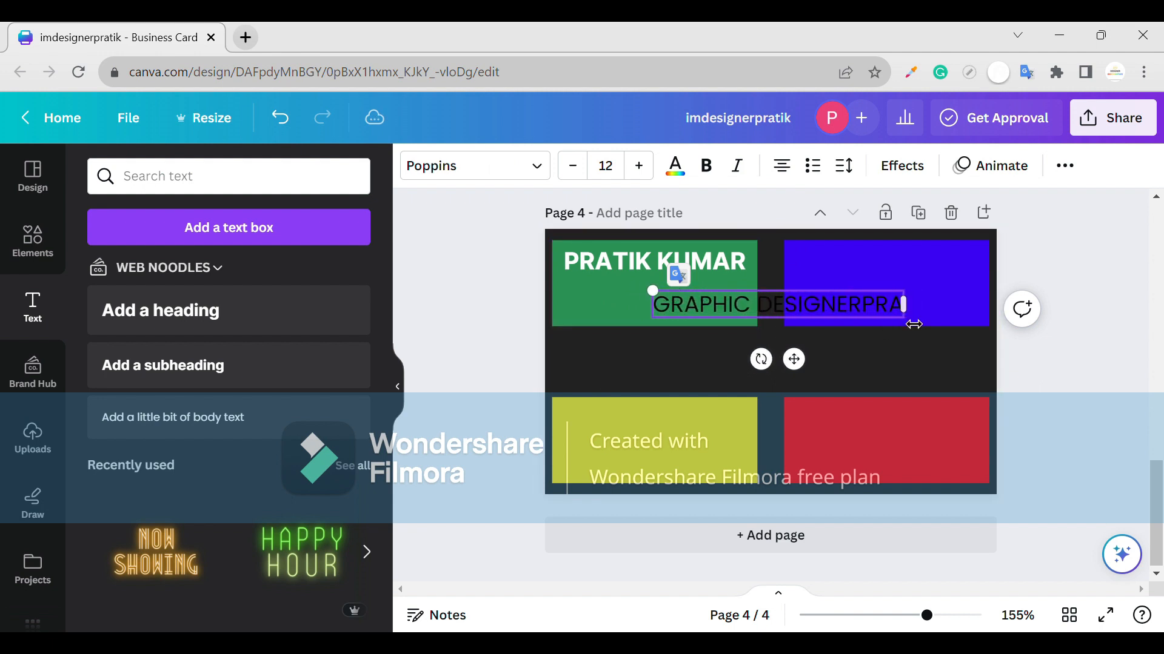
left_click(903, 321)
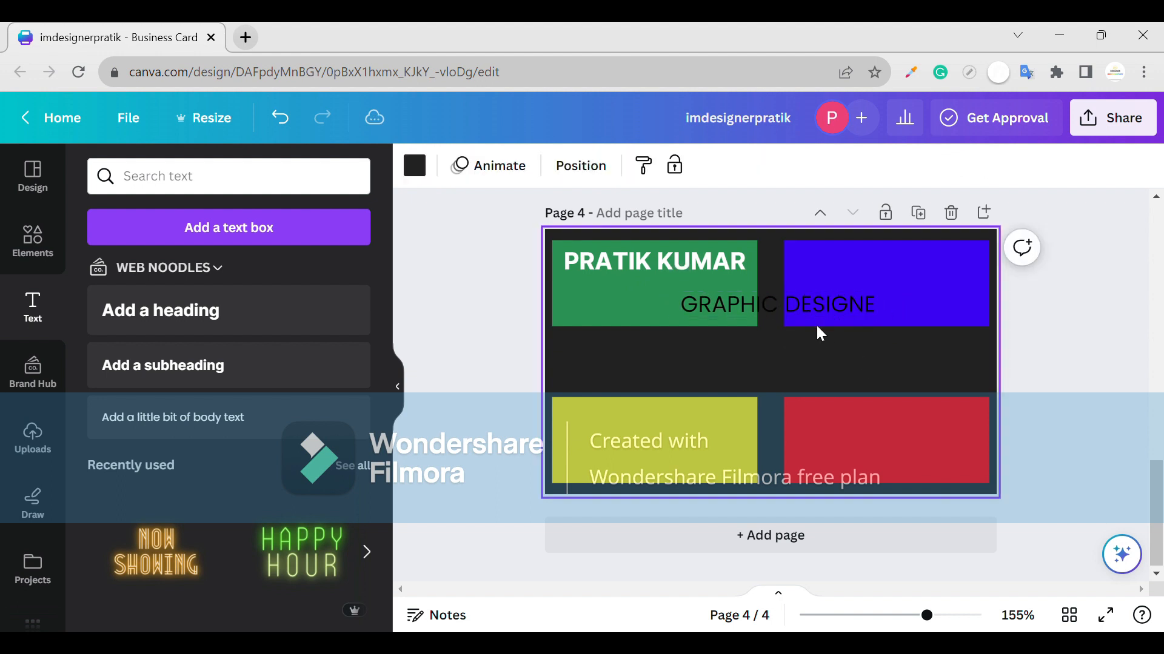
- Shrink the title and place it just below the name on the green panel, underlined
left_click_drag(818, 320, 707, 308)
left_click_drag(563, 285, 605, 290)
left_click_drag(697, 352, 673, 356)
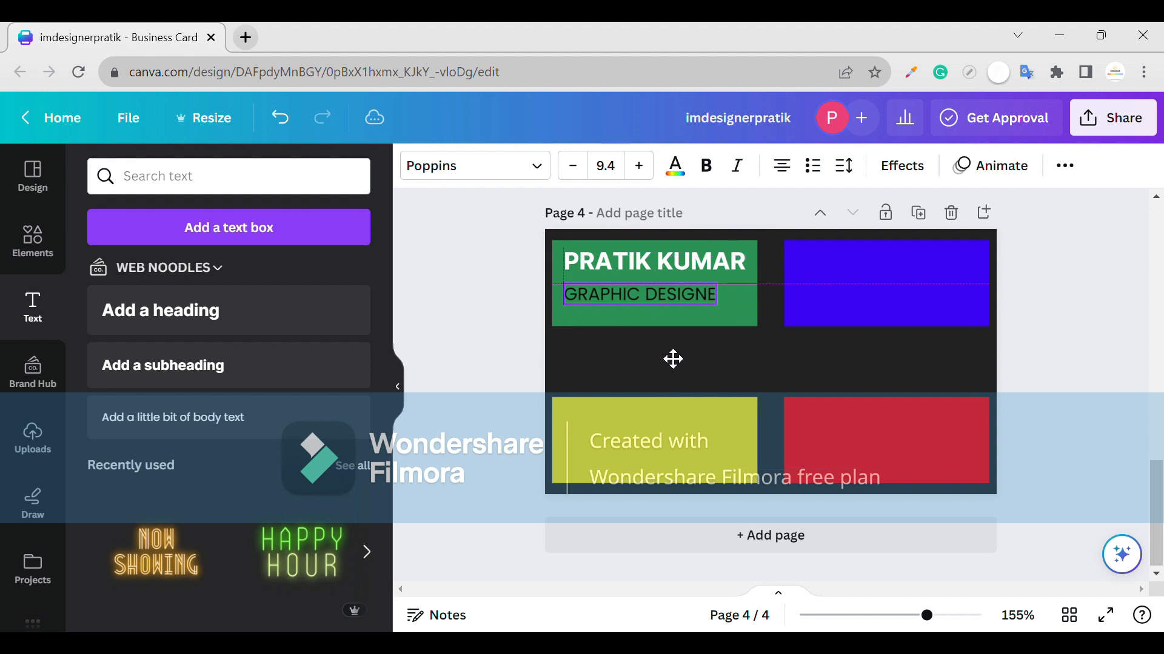
left_click(1065, 166)
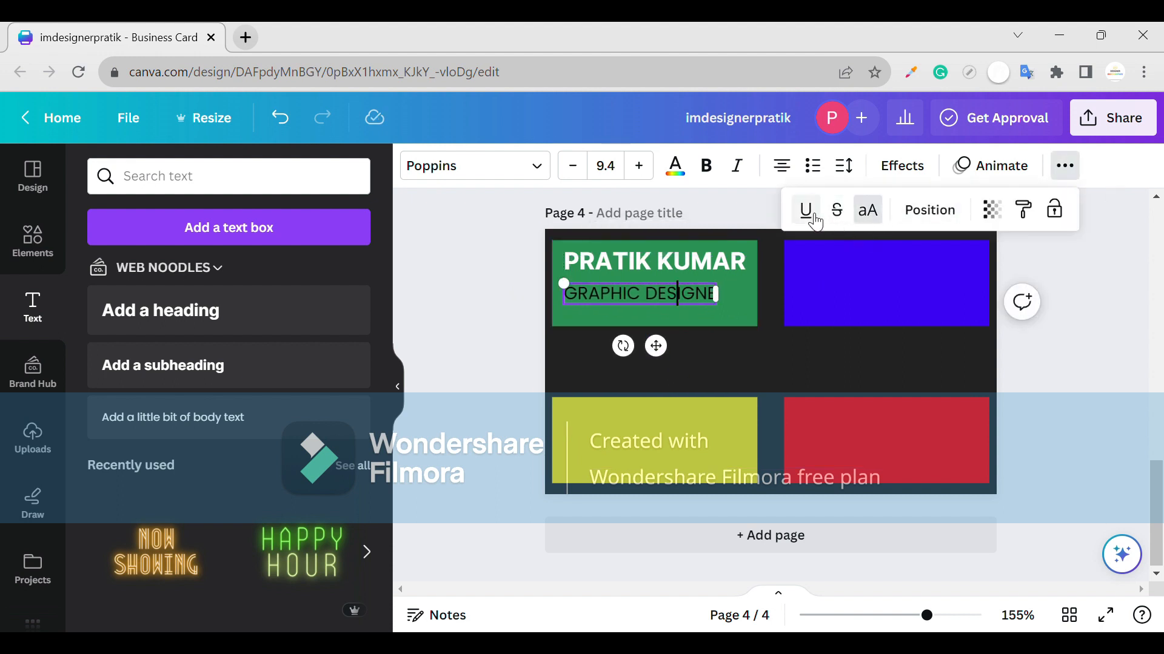
left_click(771, 245)
left_click(689, 290)
left_click(1065, 165)
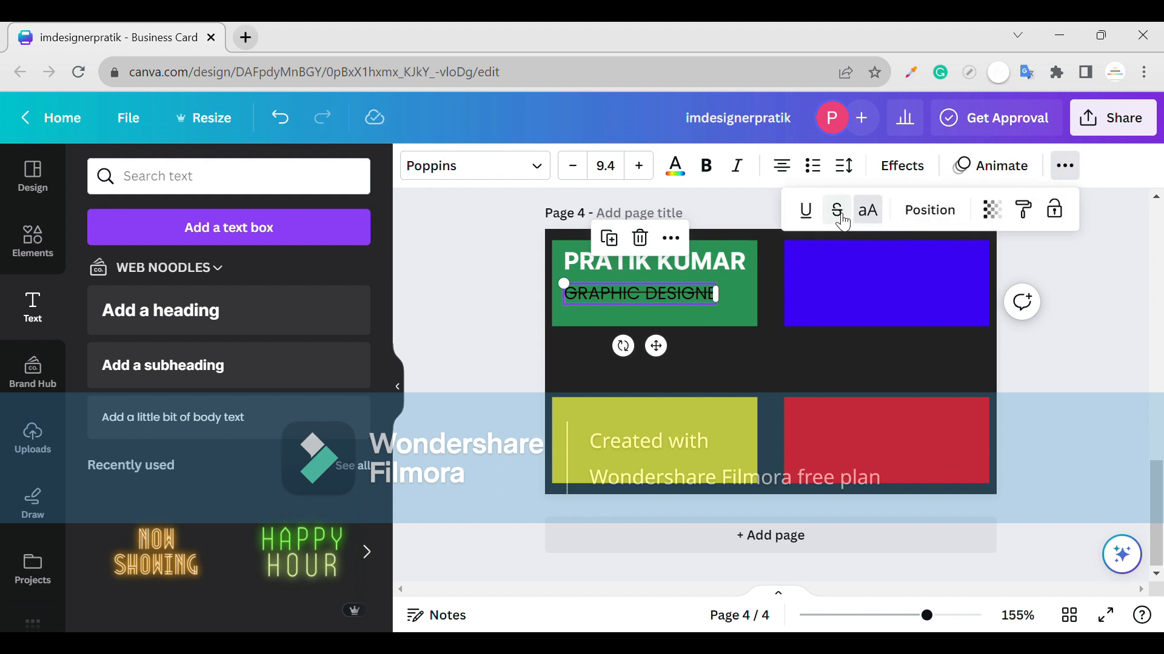
- Nudge the title slightly up and make its text white
left_click(730, 307)
left_click_drag(711, 305, 715, 301)
left_click(742, 315)
left_click(719, 298)
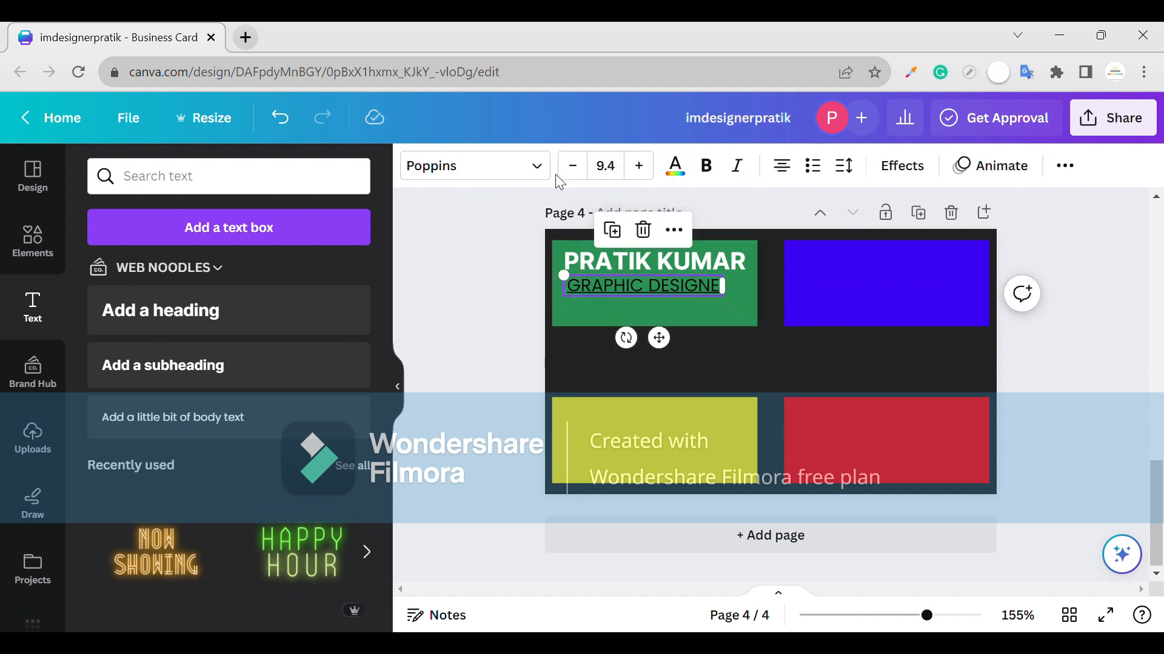
left_click(675, 165)
left_click(156, 325)
left_click(716, 329)
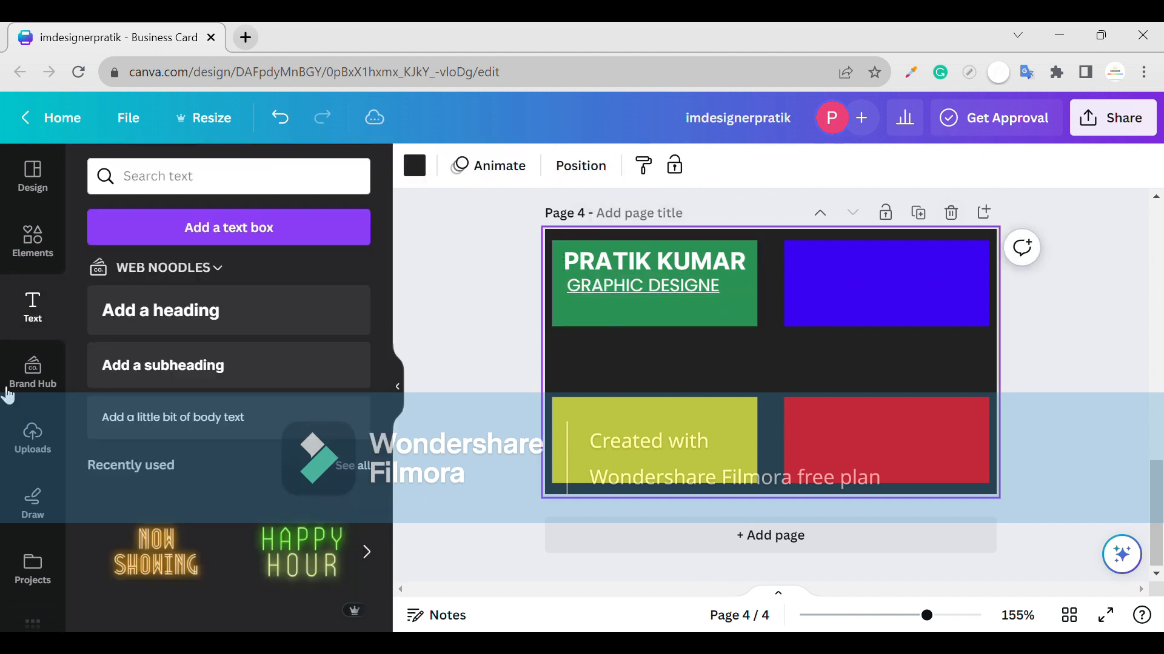
left_click(32, 239)
- Place an email icon on the red panel and a phone icon on the yellow panel, removing the stray email icon
left_click_drag(203, 558, 898, 445)
left_click_drag(280, 332, 633, 431)
left_click_drag(203, 333, 900, 292)
left_click(632, 418)
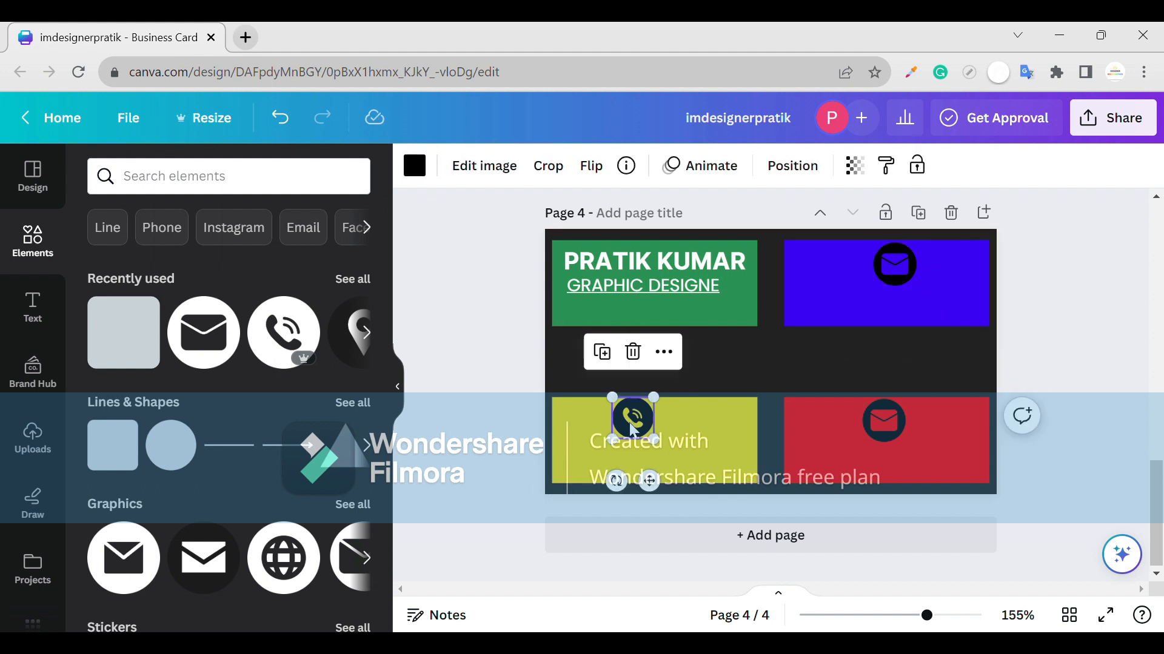
left_click_drag(877, 431, 883, 437)
left_click(887, 276)
key("Delete")
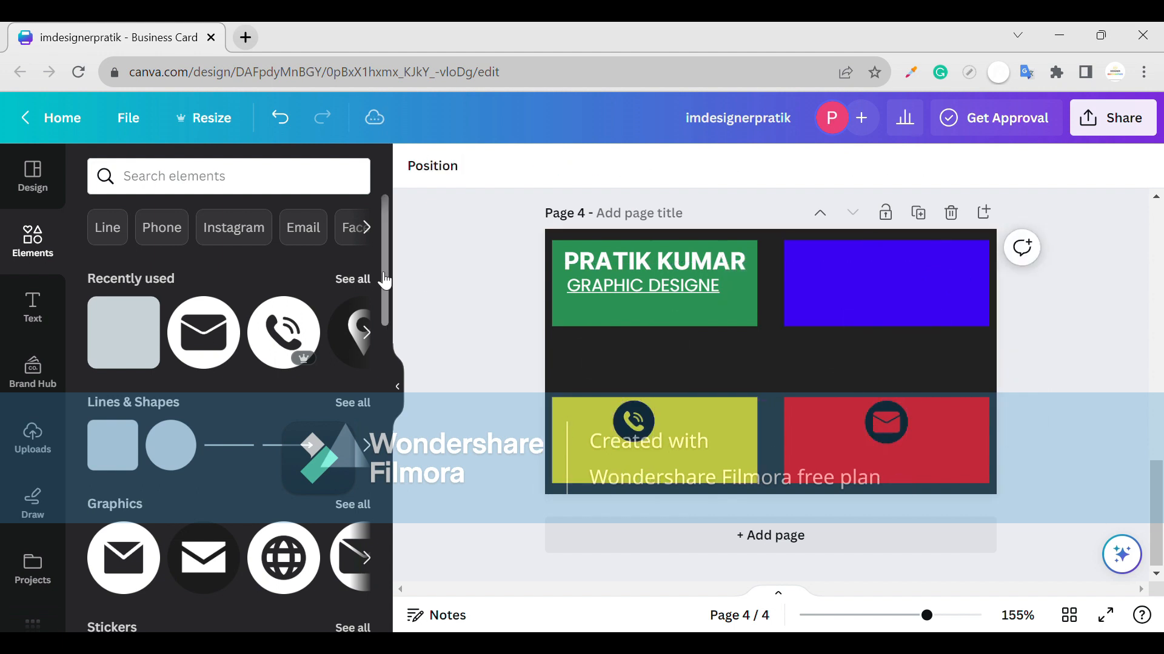
- Add a location pin icon from Recently used onto the blue panel
left_click(366, 332)
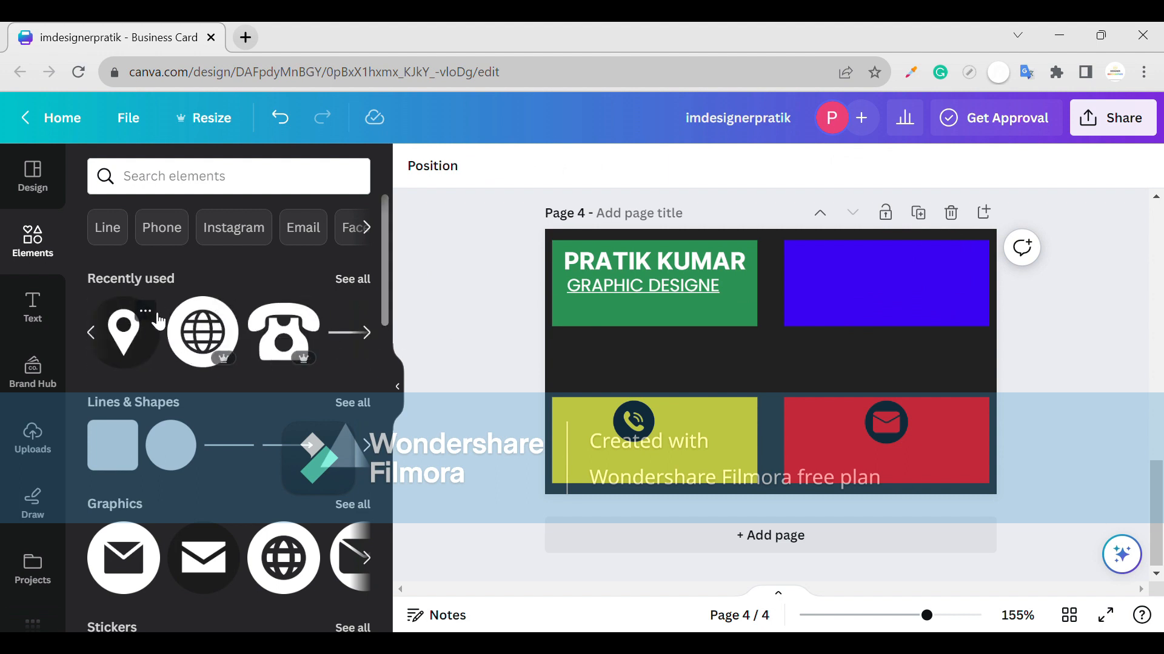
left_click_drag(164, 324, 901, 282)
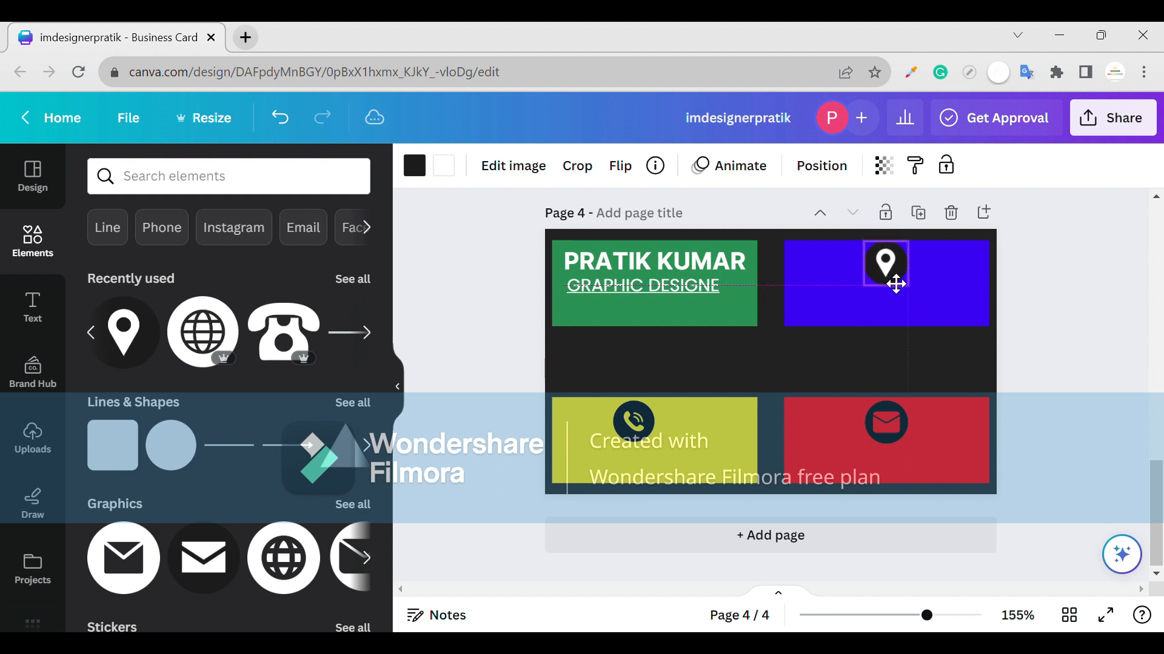
left_click_drag(904, 284, 897, 289)
left_click(833, 318)
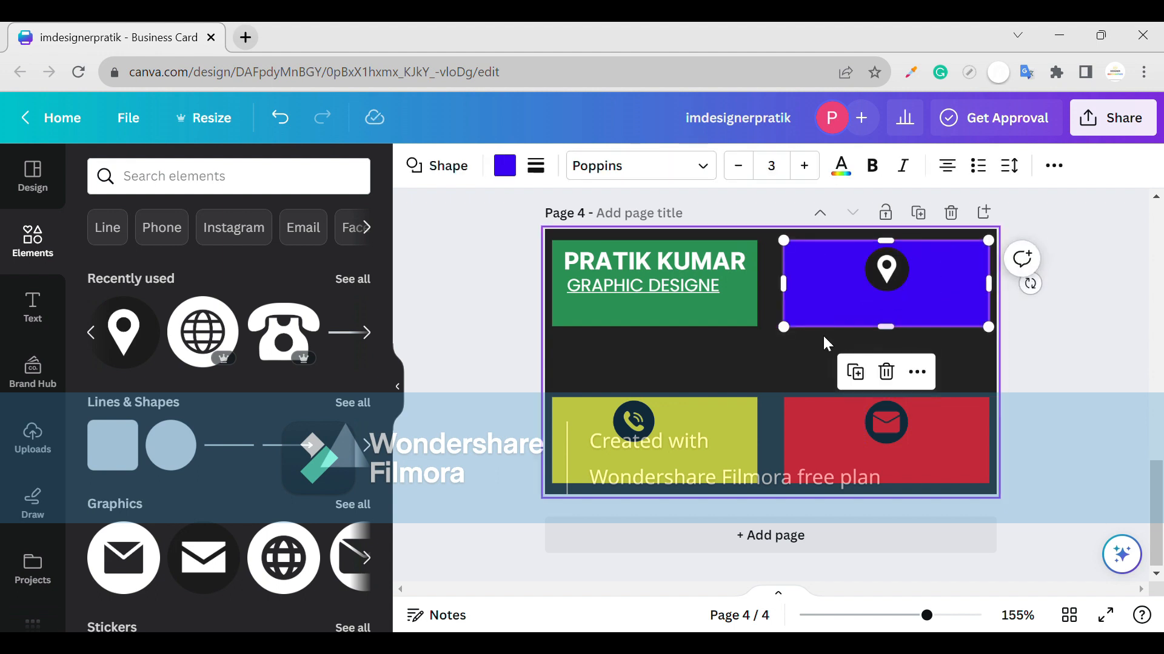
left_click(881, 278)
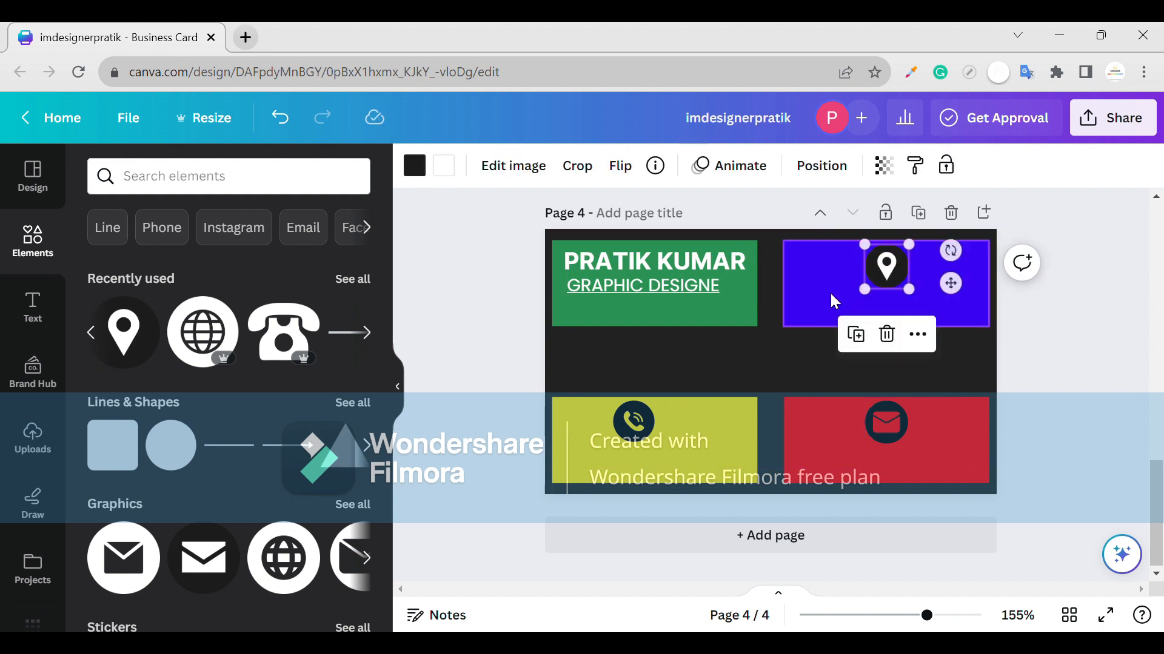
left_click(888, 423)
- Nudge the phone icon right and recolour the pin icon: white circle, blue symbol
left_click(423, 176)
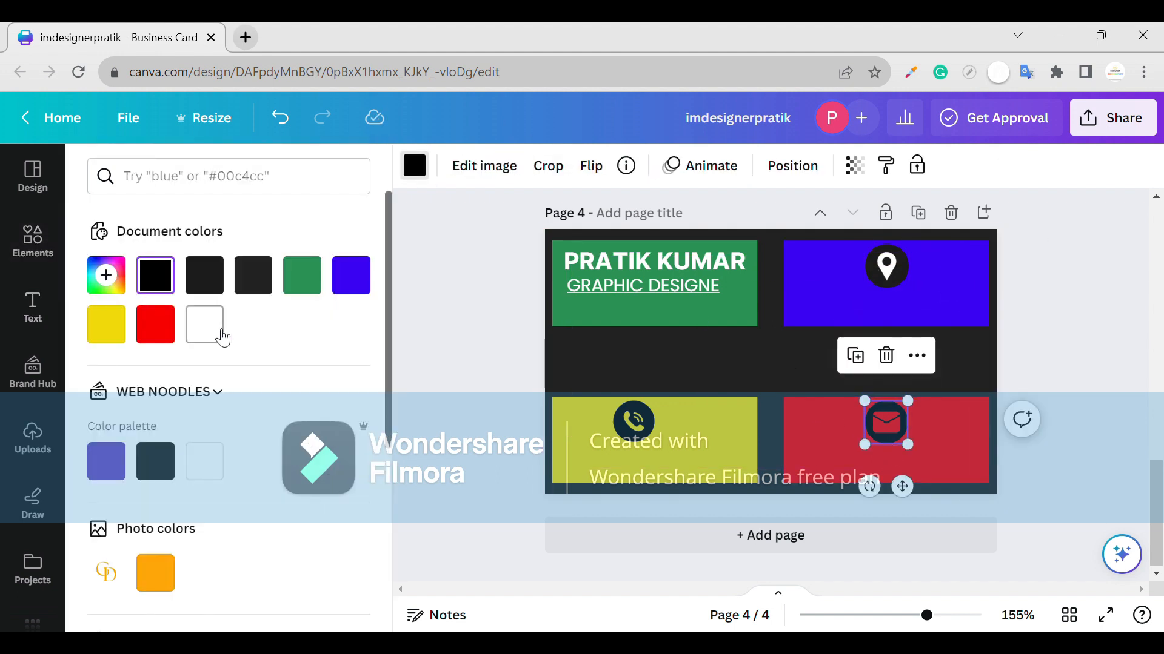
left_click_drag(653, 431, 664, 433)
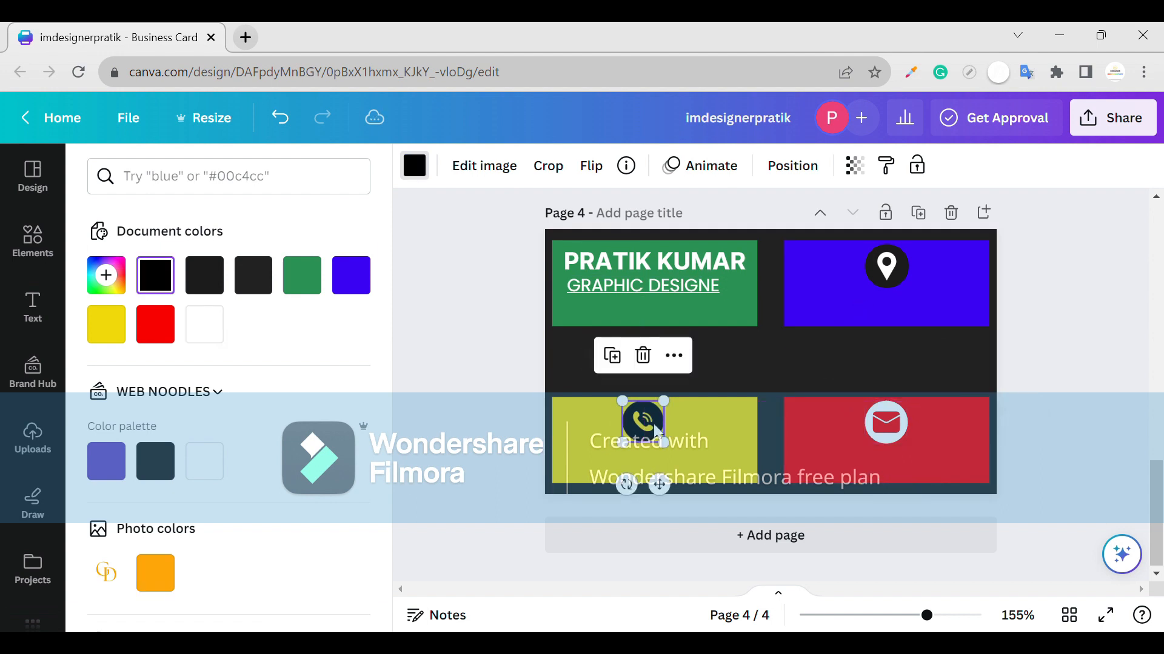
left_click(887, 266)
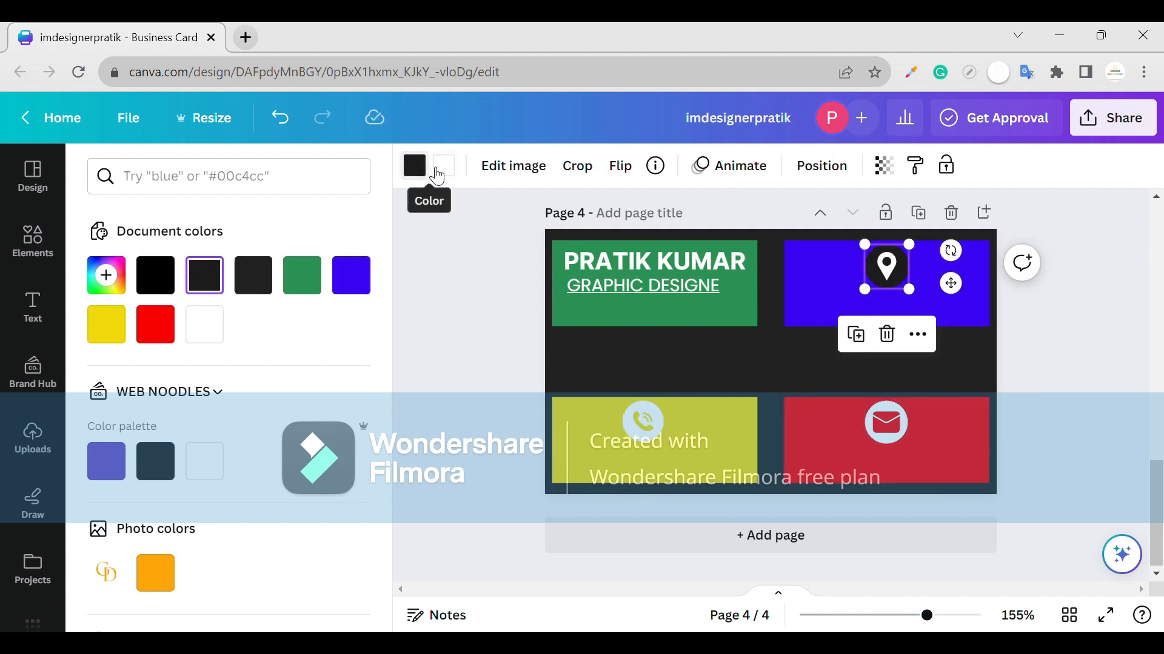
left_click(351, 275)
left_click(414, 165)
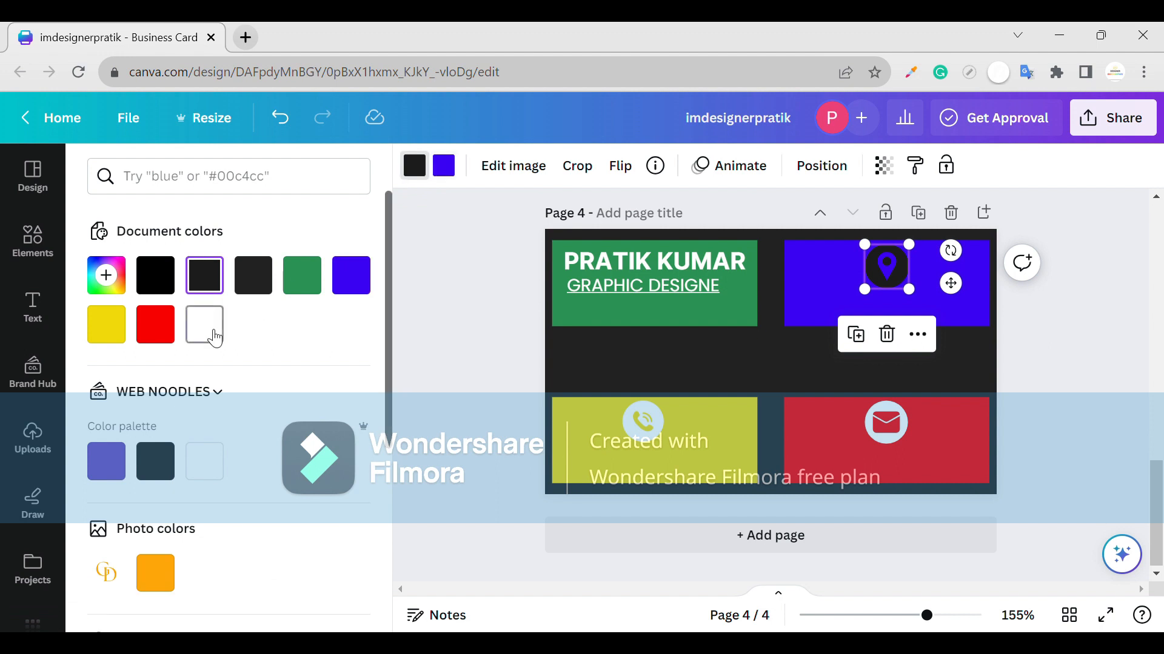
left_click(204, 324)
left_click(800, 344)
scroll(800, 345, "up", 5)
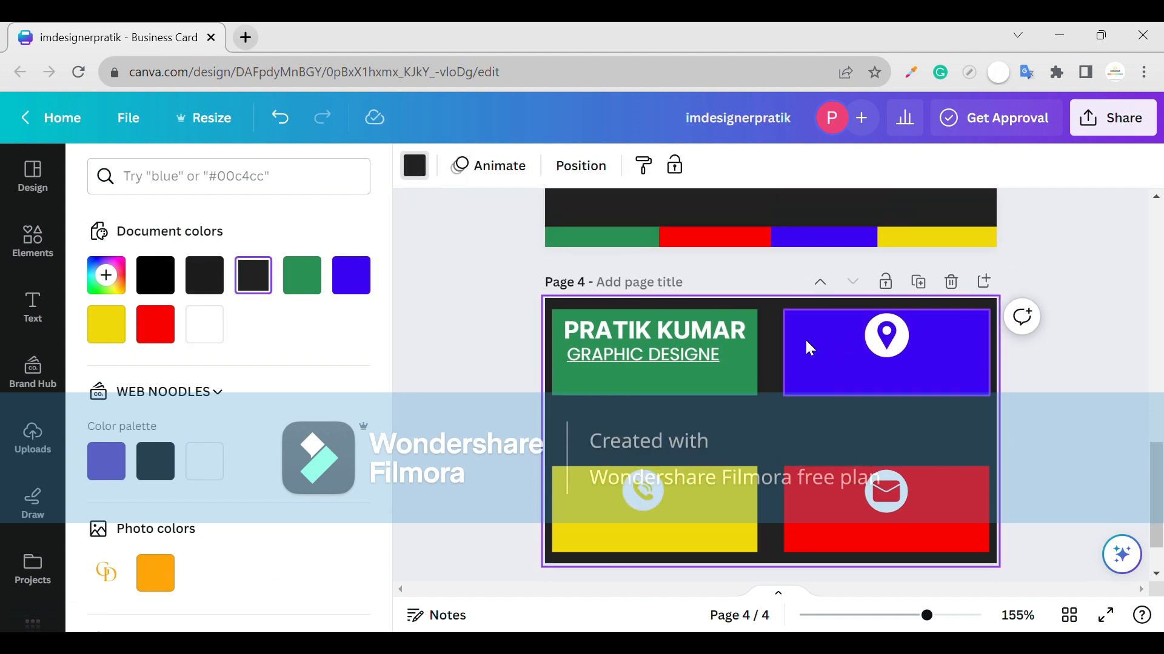